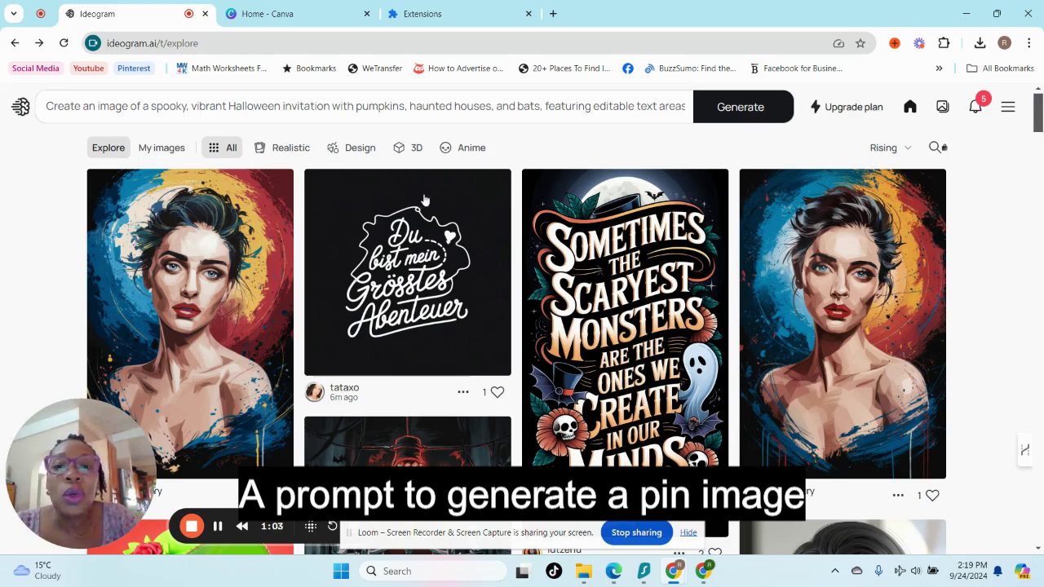
triple_click(468, 108)
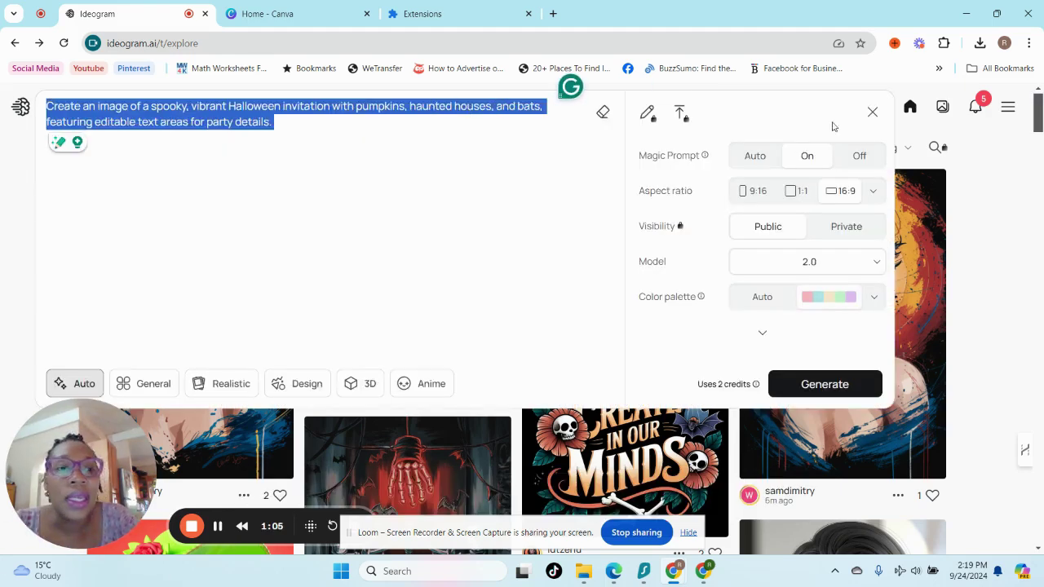
click(972, 133)
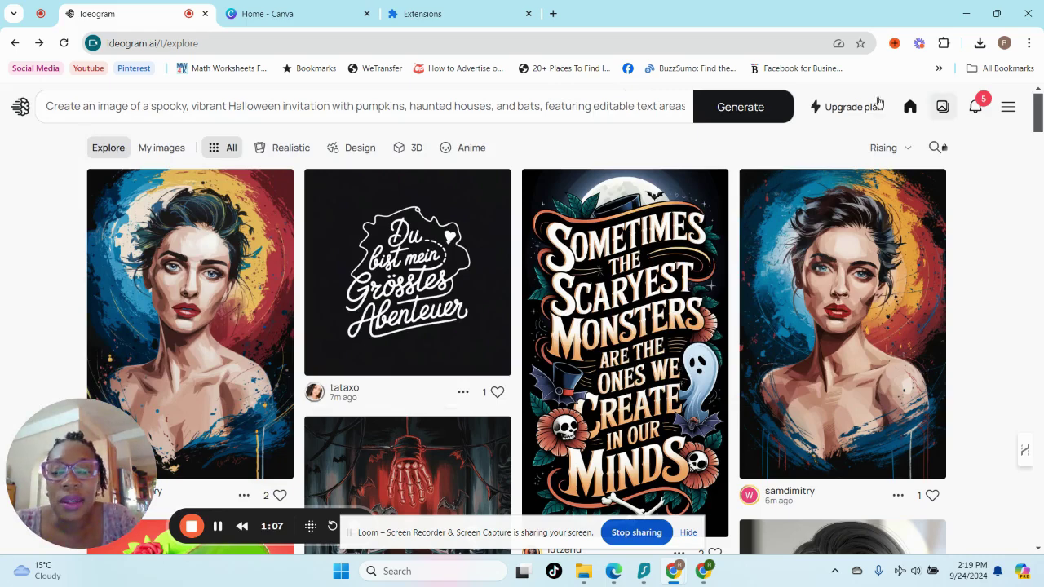
scroll(639, 371, down, 3)
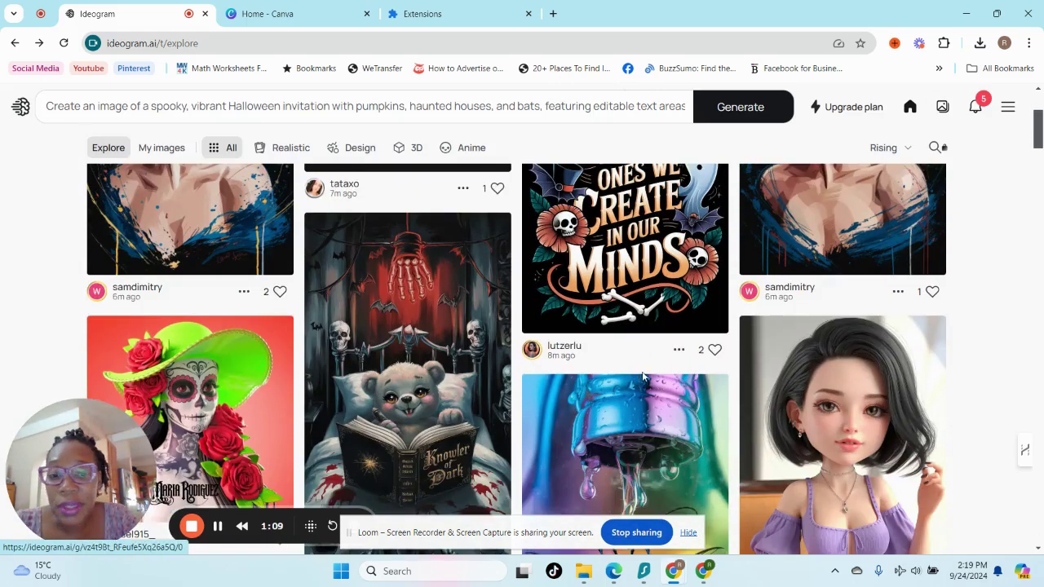
scroll(638, 371, up, 3)
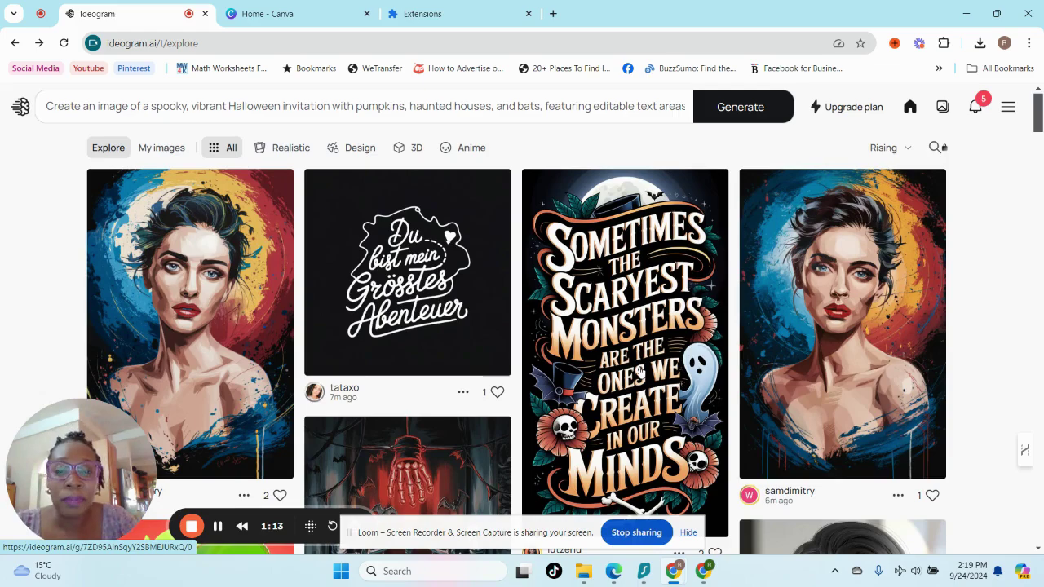
scroll(638, 371, down, 15)
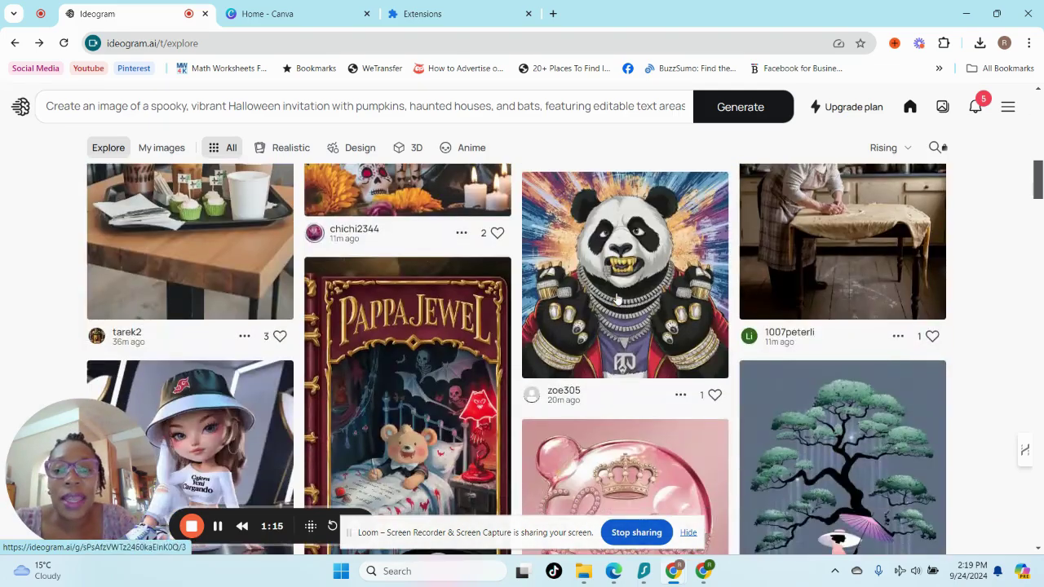
scroll(620, 300, down, 4)
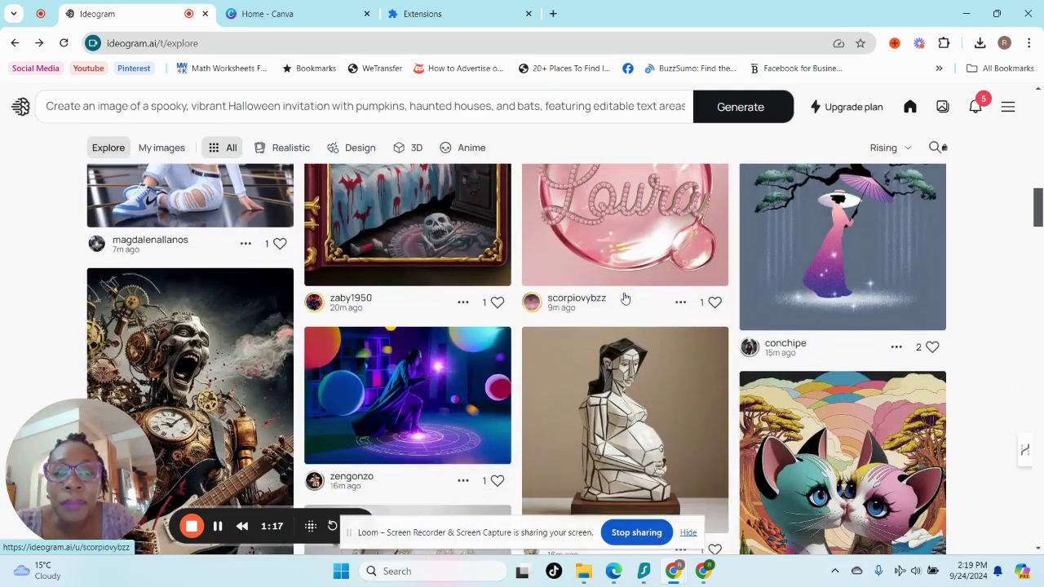
scroll(624, 298, down, 4)
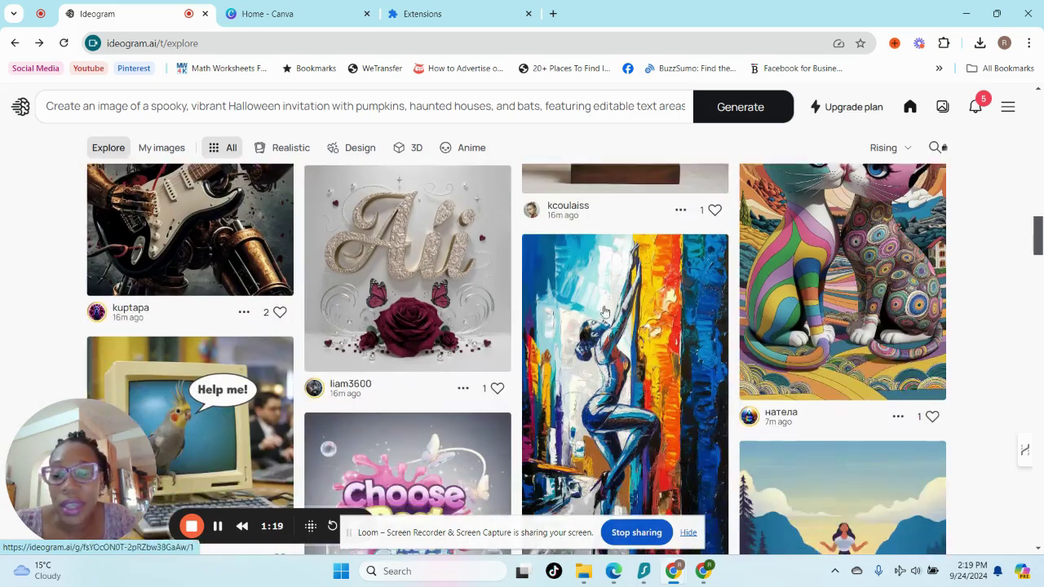
scroll(529, 337, down, 3)
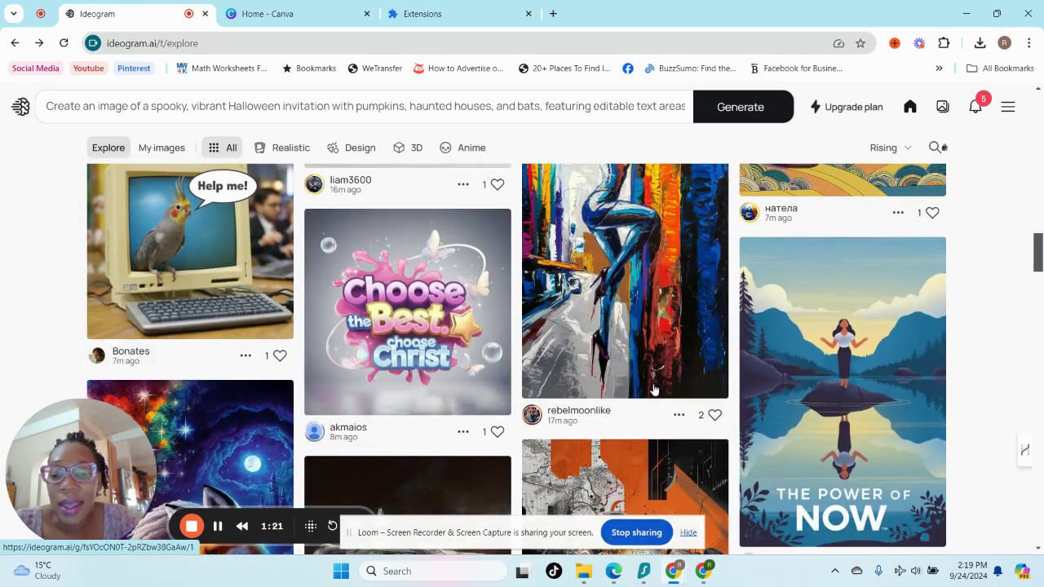
scroll(641, 401, down, 1)
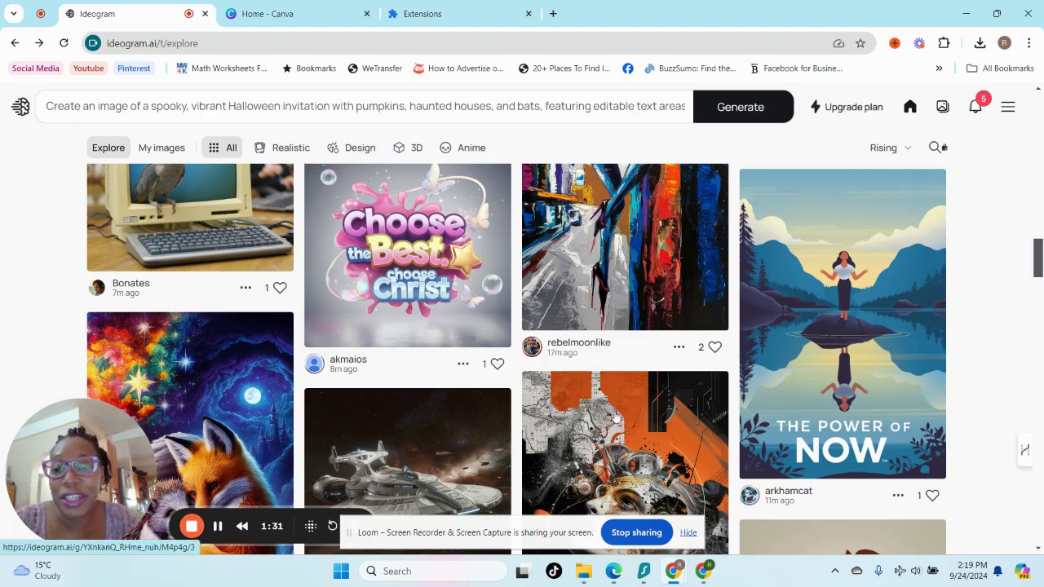
scroll(571, 391, up, 15)
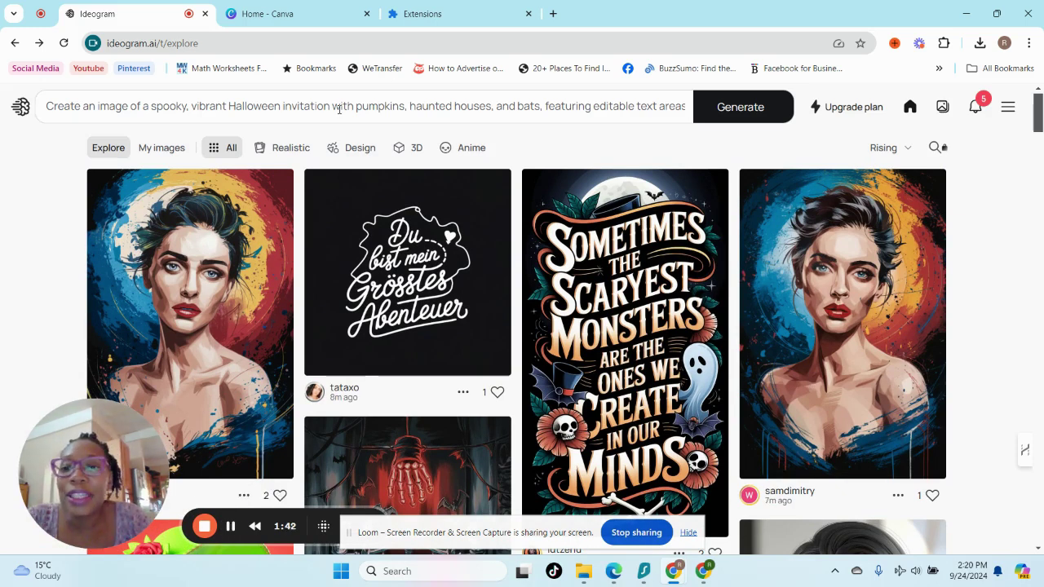
- Replace the invitation prompt with the Halloween digital-products Pinterest pin prompt and set ratio 9:16
triple_click(339, 110)
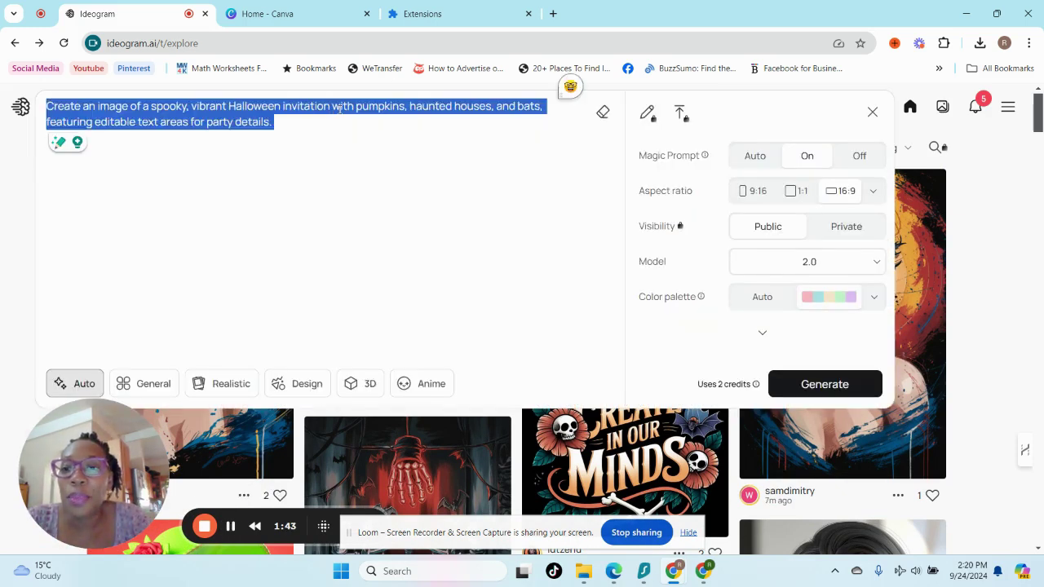
text(Design a Halloween-themed website mockup for a Pinterest pin. The image should feature a clean, professional layout with a spooky vibe. Include elements like pumpkins, ghosts, and cobwebs around the edges for a festive look. The title "Top 5 Easy Halloween-Themed Digital Products to Sell This Season" should be displayed prominently in bold, playful fonts with Halloween colors (orange, black, and purple). Incorporate digital product icons such as planners, invitations, and coloring pages to hint at the blog's content.)
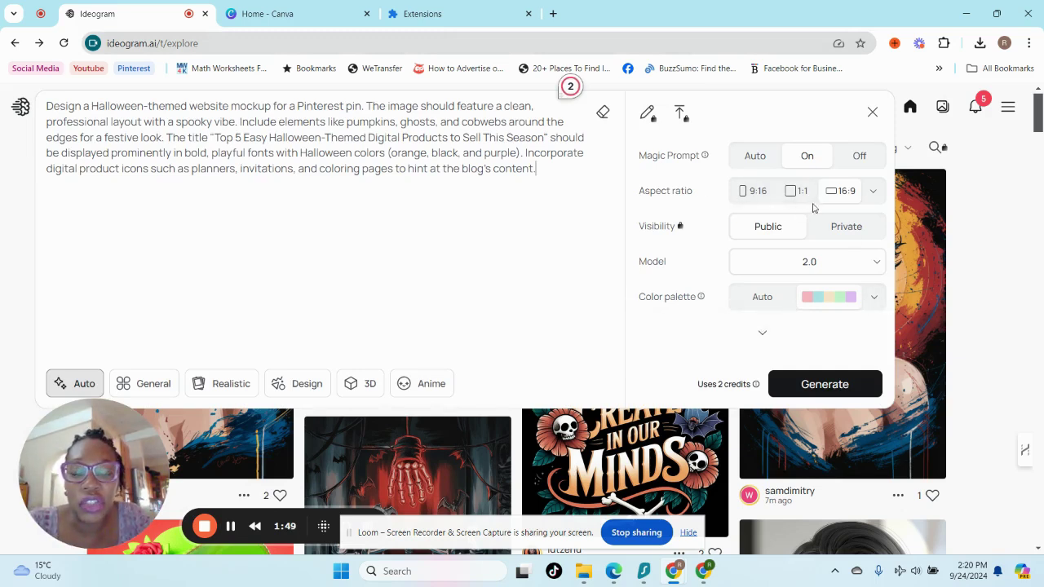
click(745, 203)
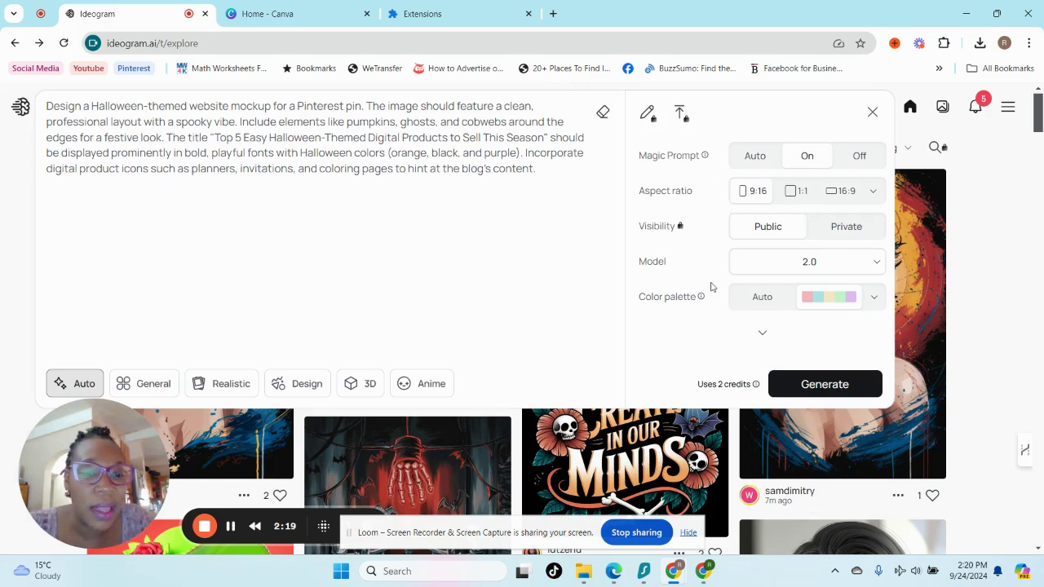
- Keep model 2.0 and switch the colour palette from Pastel to Ember, skipping the custom-palette upgrade
click(878, 263)
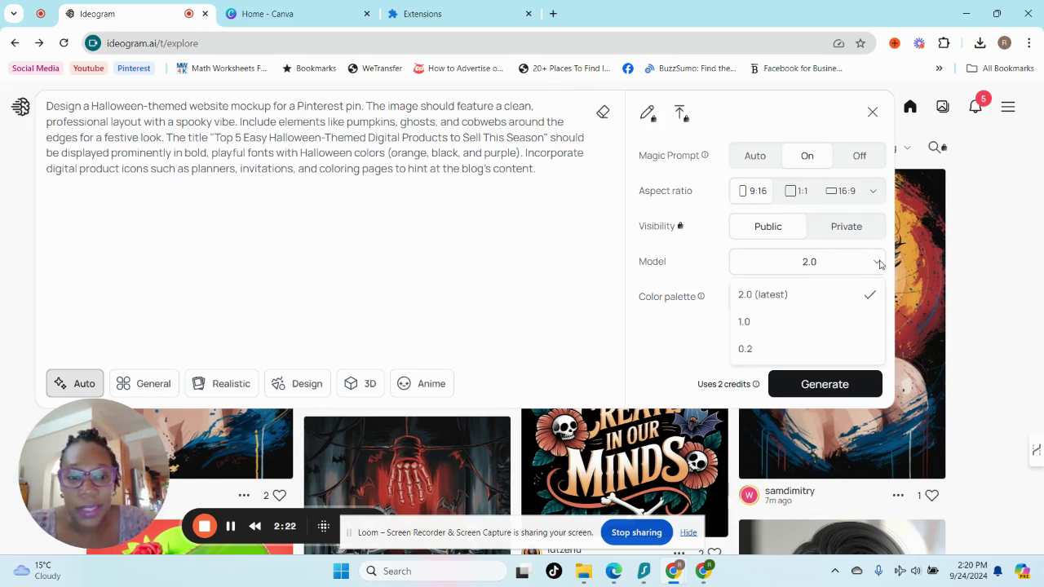
click(878, 262)
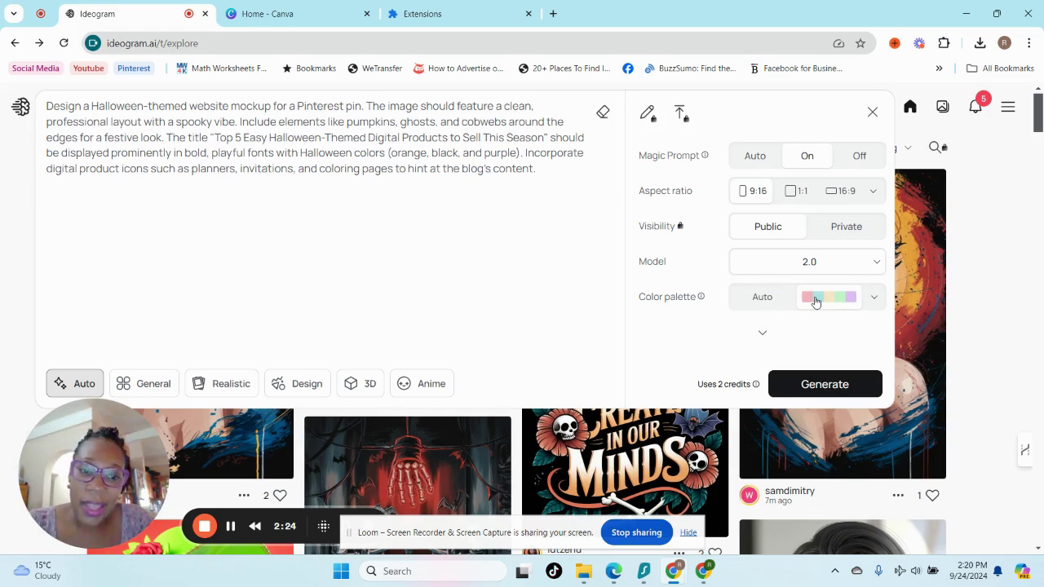
click(873, 300)
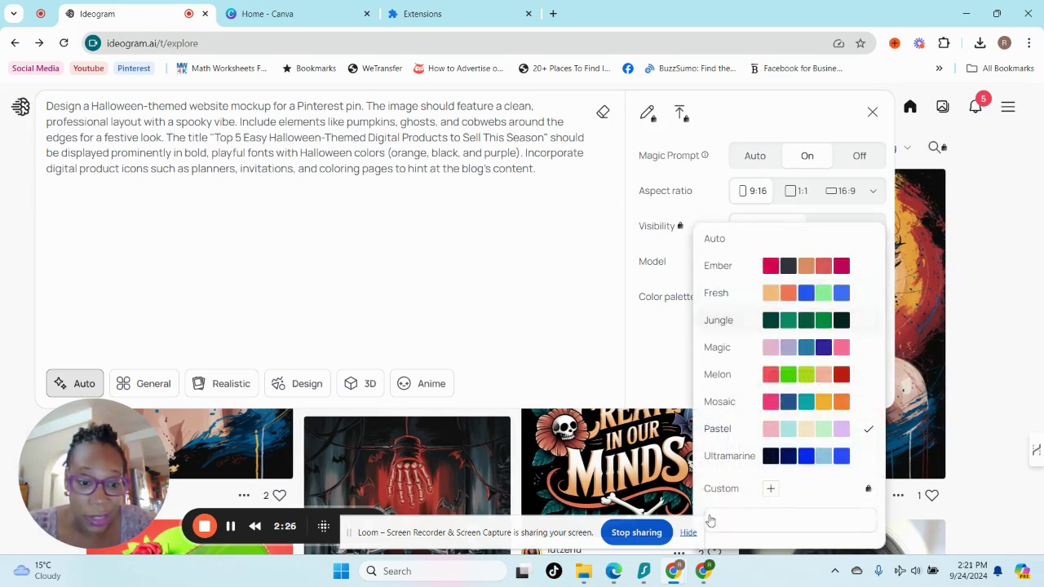
click(771, 490)
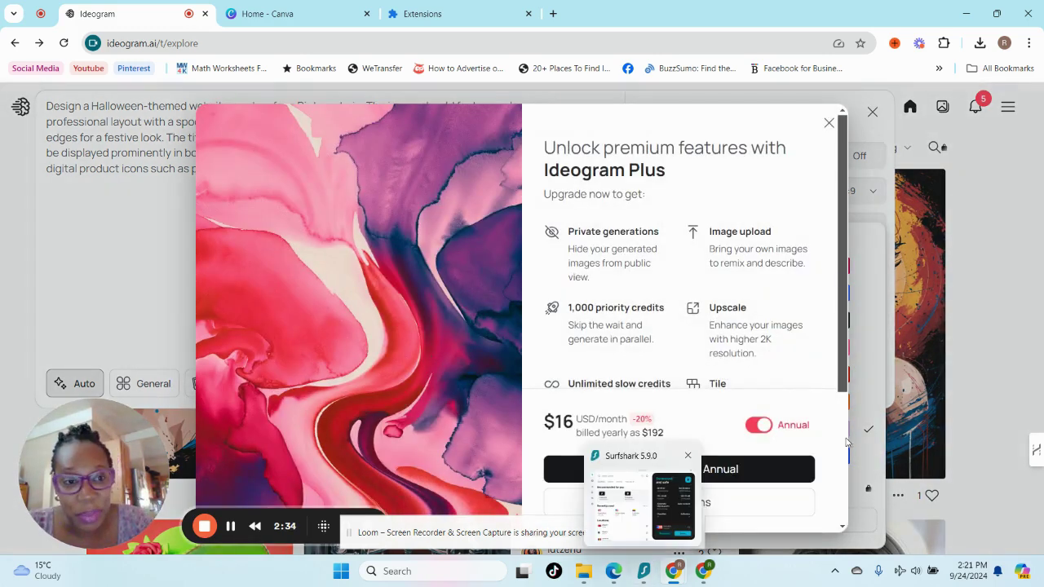
click(829, 123)
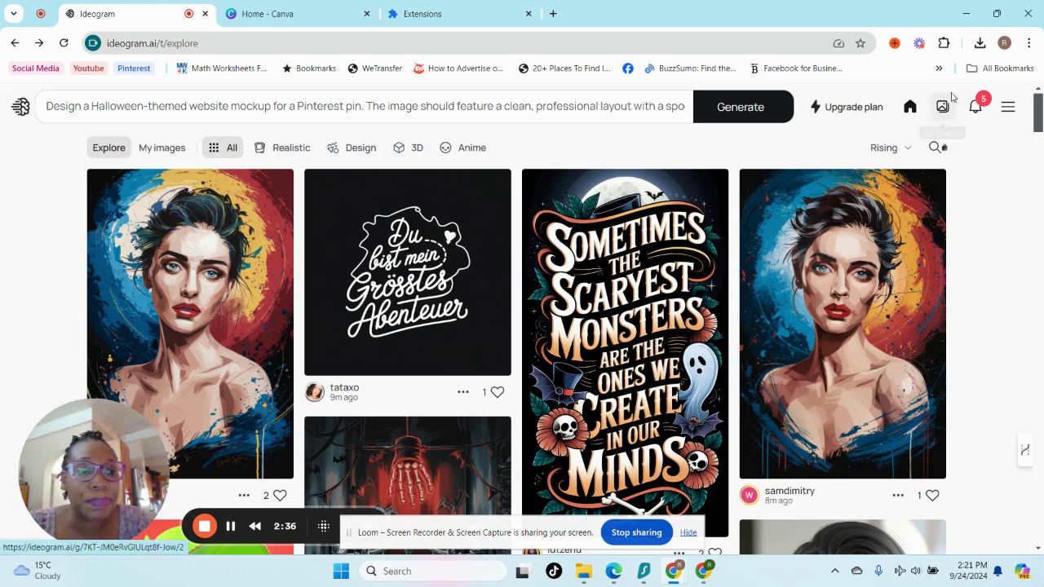
click(680, 105)
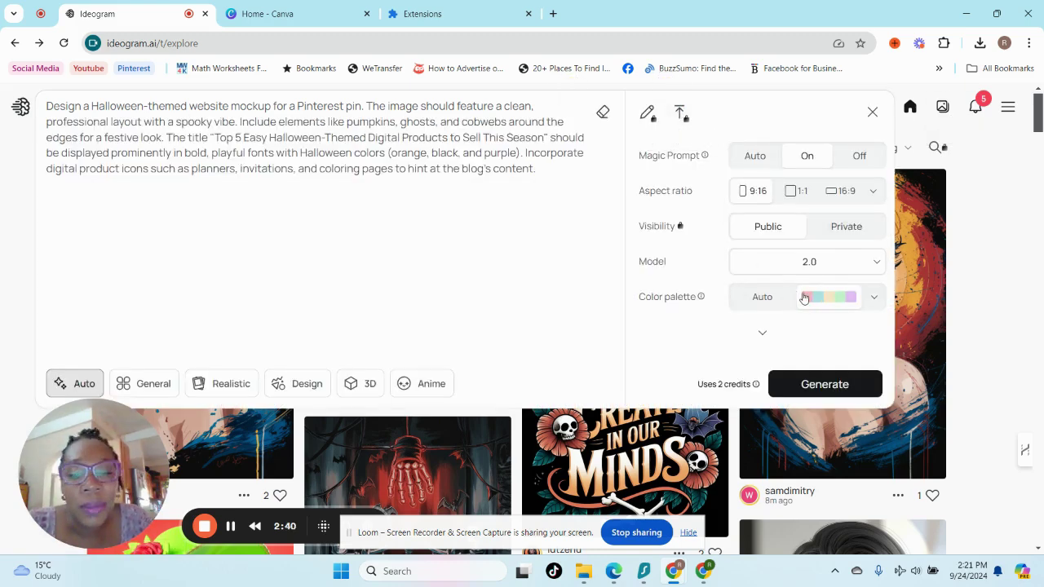
click(874, 296)
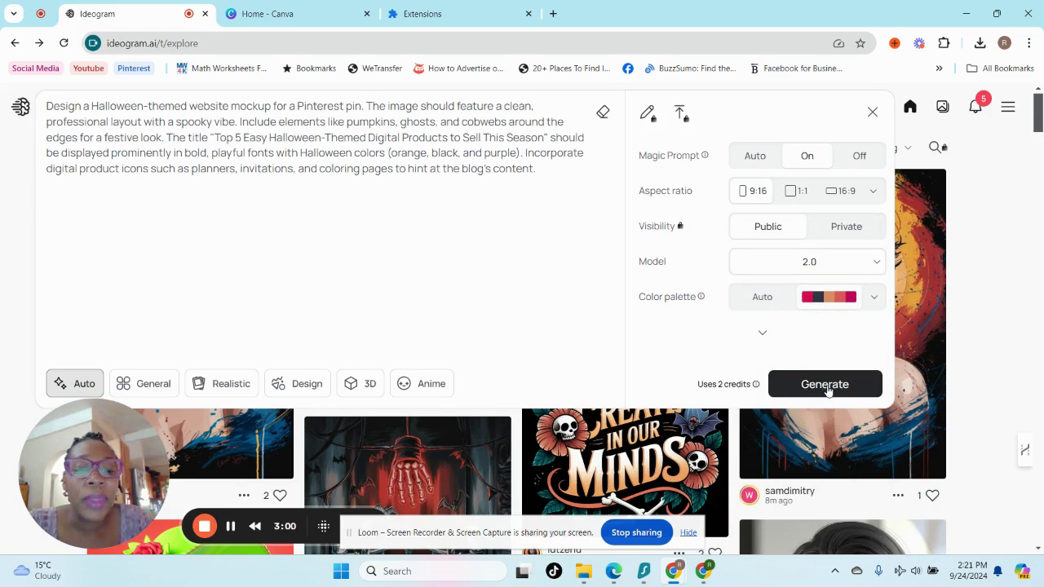
- Generate the pin and review the four 'Top 5 Easy Halloween' designs in My images
click(827, 387)
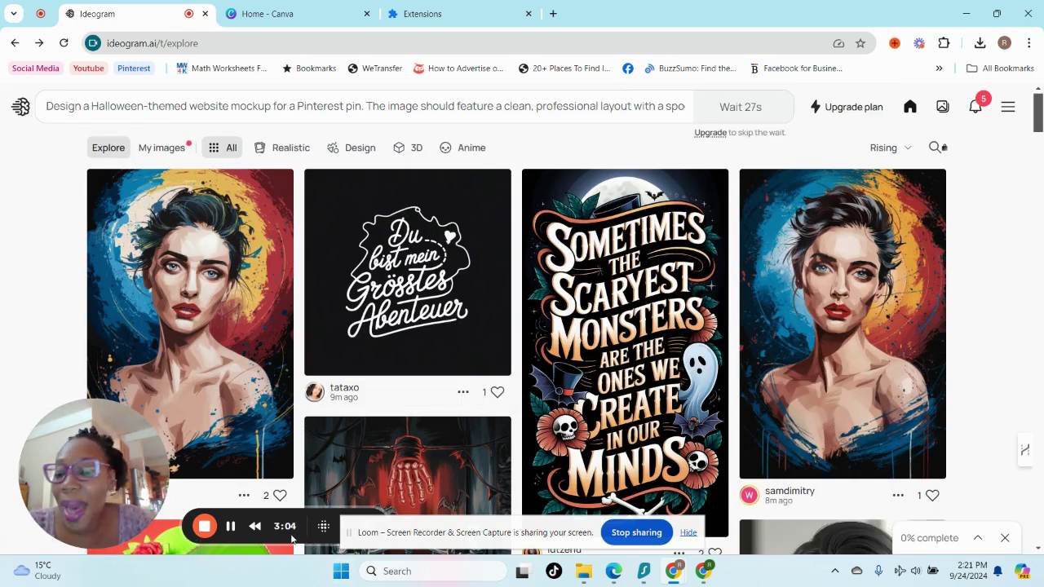
click(232, 526)
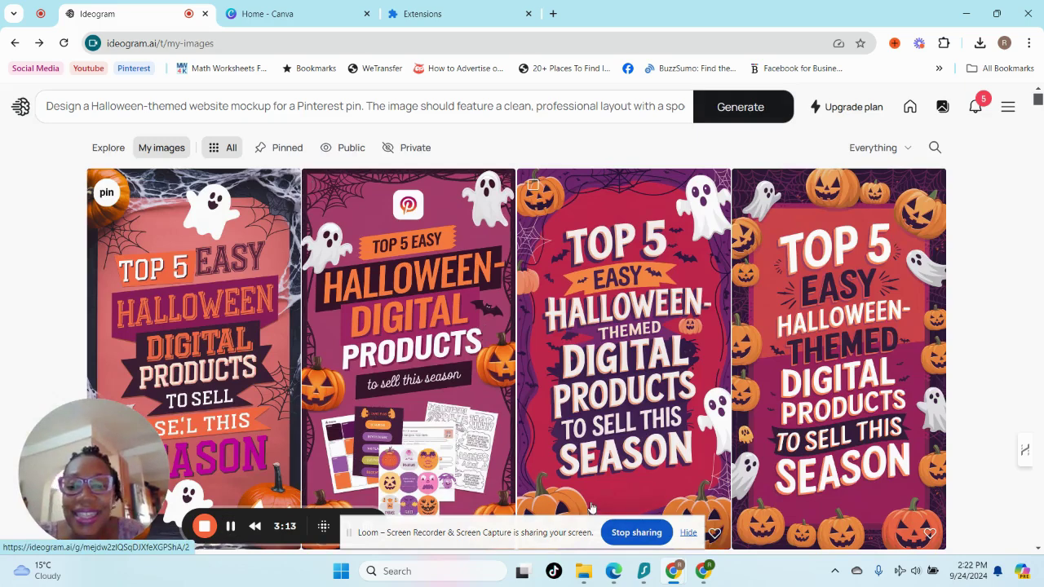
scroll(581, 430, down, 2)
scroll(581, 430, up, 2)
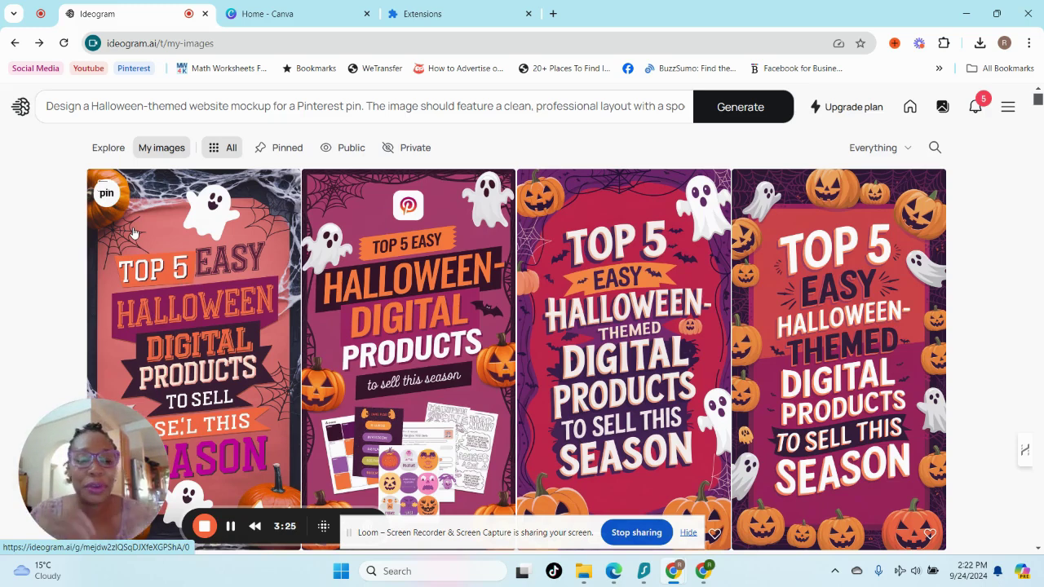
click(688, 532)
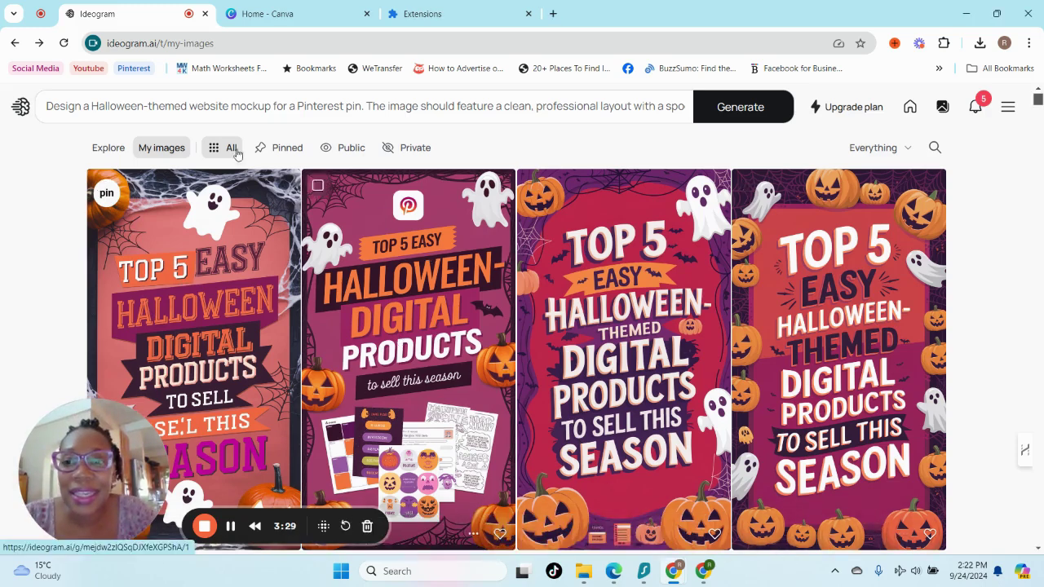
click(281, 113)
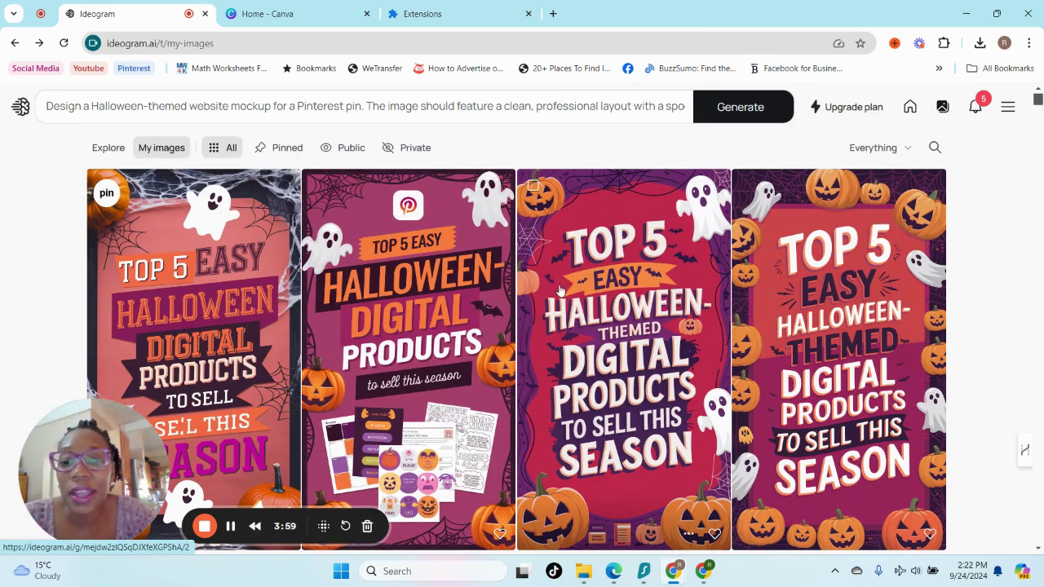
- Download one of the Halloween pin designs from its image page, then go to Canva's home page
click(568, 234)
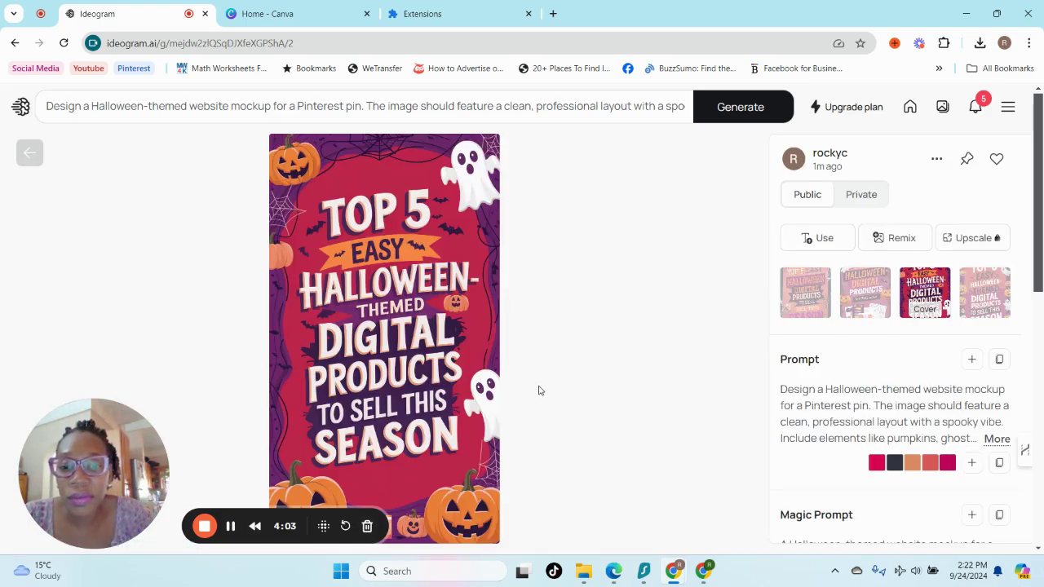
click(936, 160)
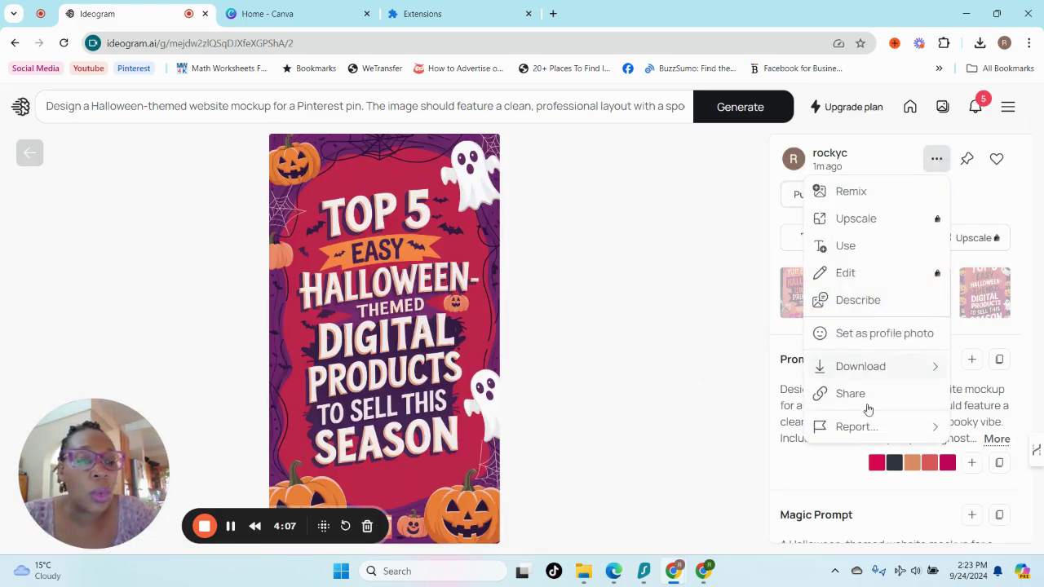
mouse_move(892, 371)
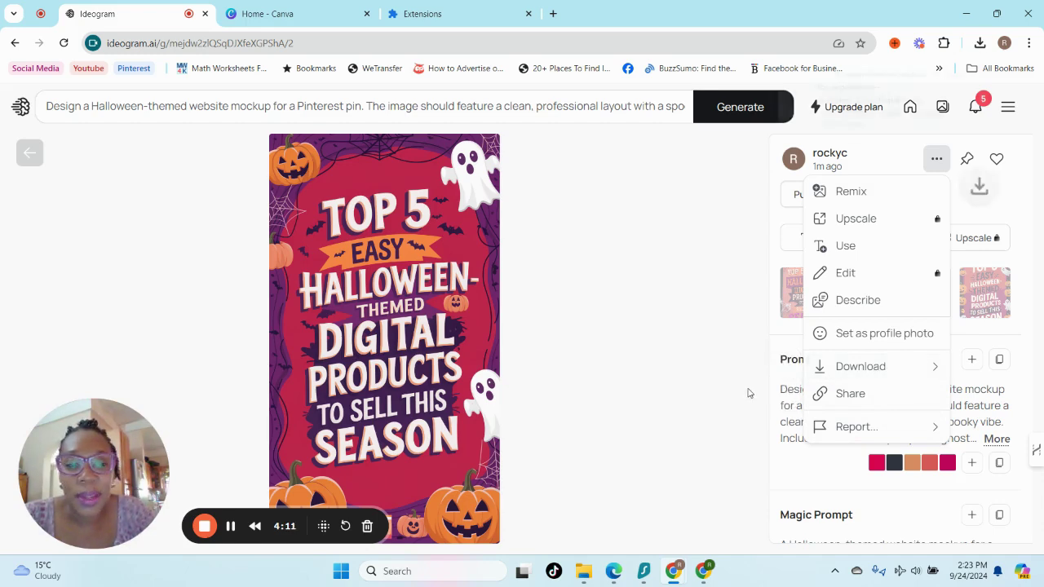
click(331, 18)
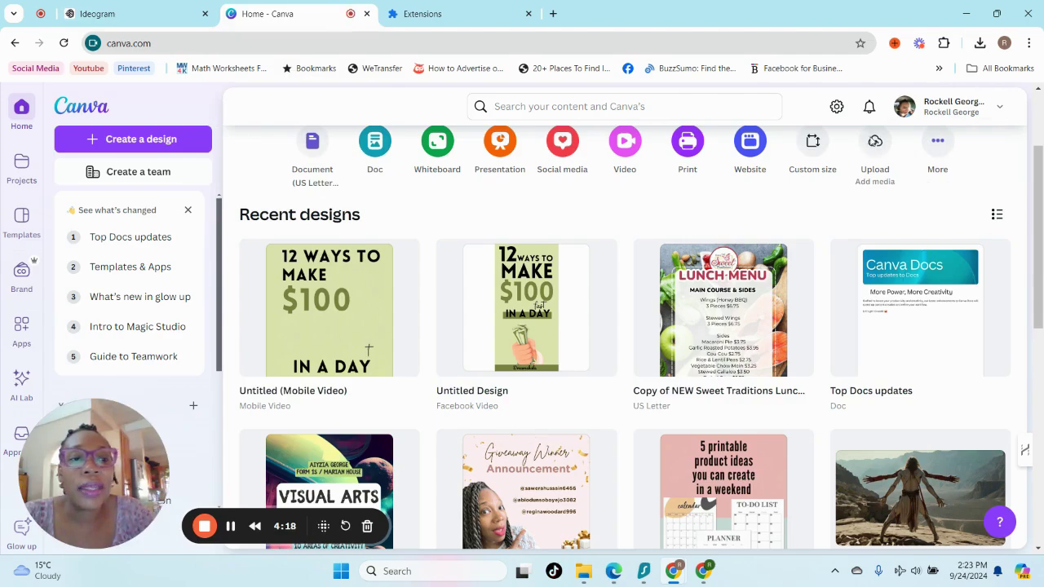
- Upload the Halloween pin image and use it in a new Instagram Reel design
click(871, 143)
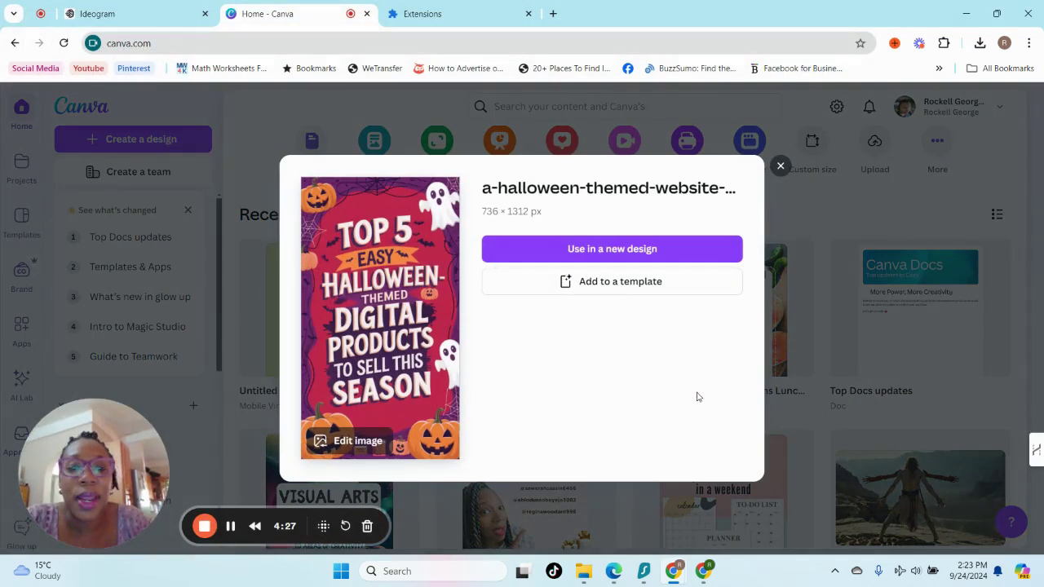
click(653, 251)
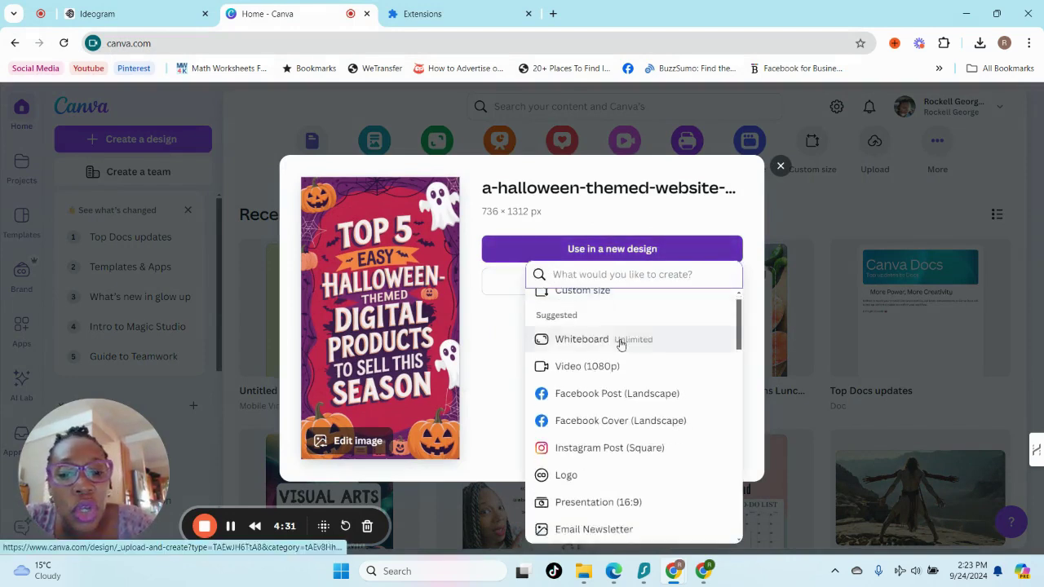
scroll(622, 359, down, 1)
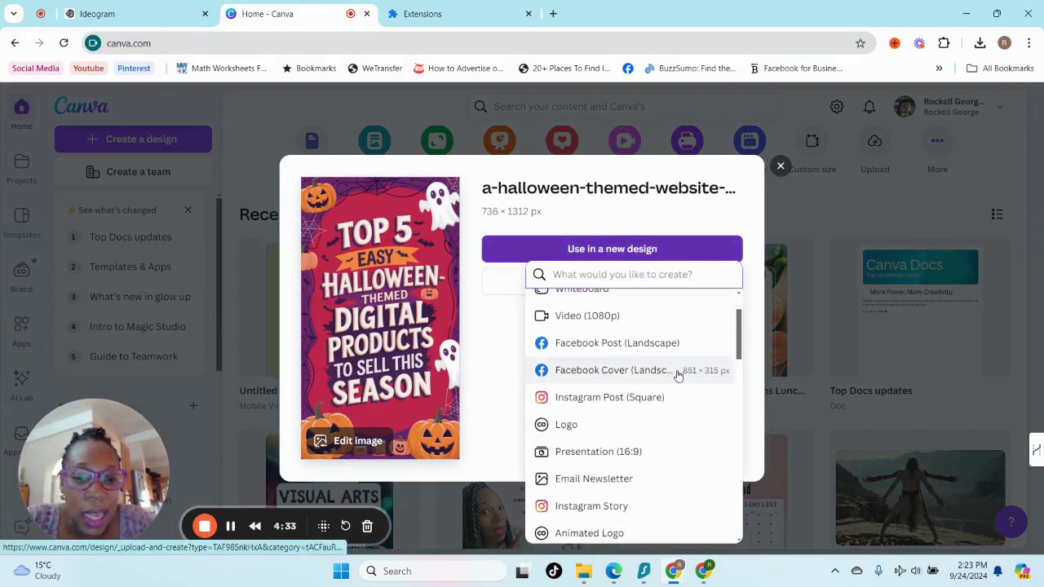
scroll(625, 384, down, 10)
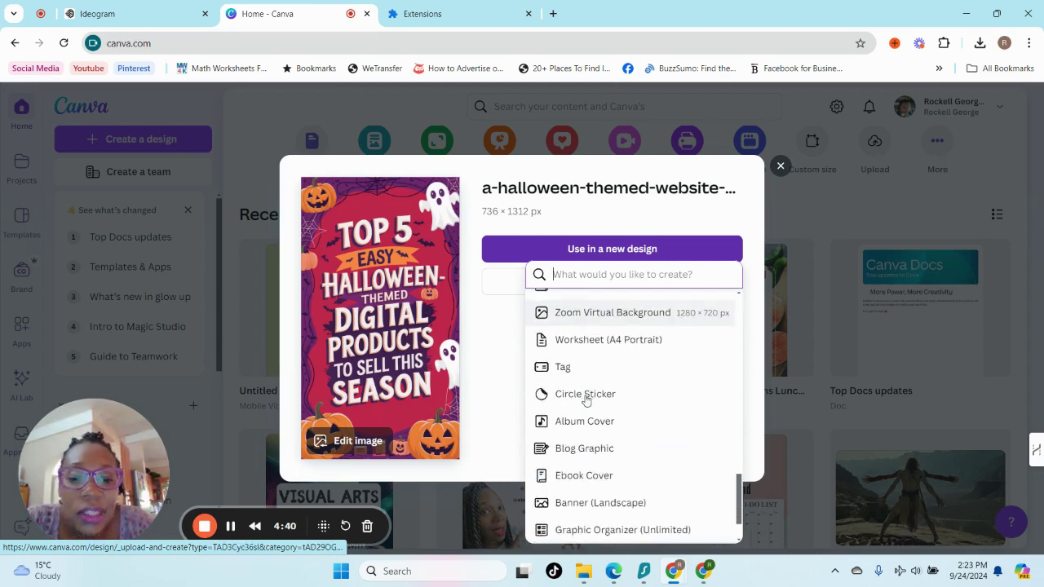
scroll(585, 399, down, 2)
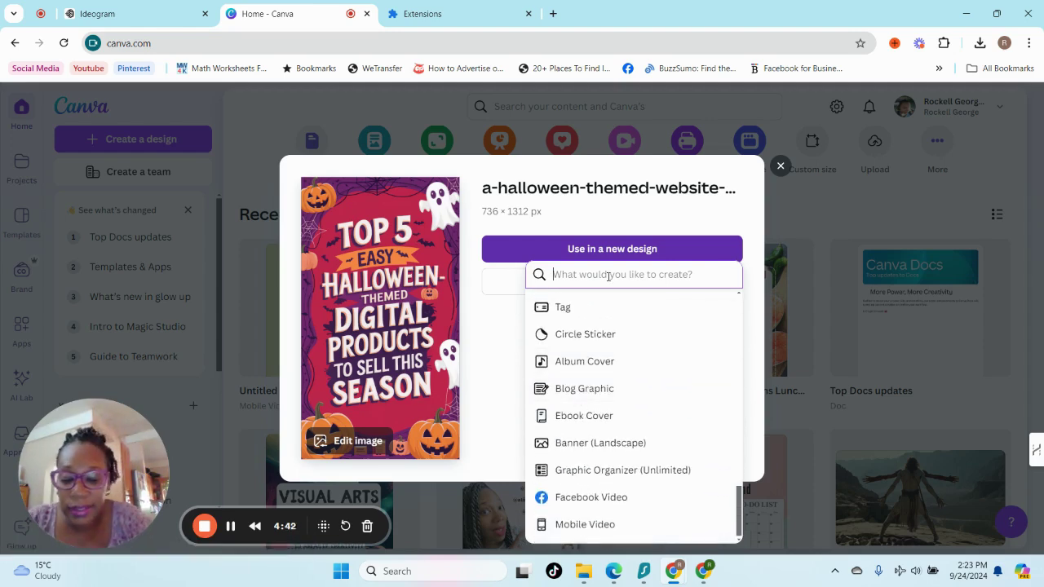
text(instagram reel)
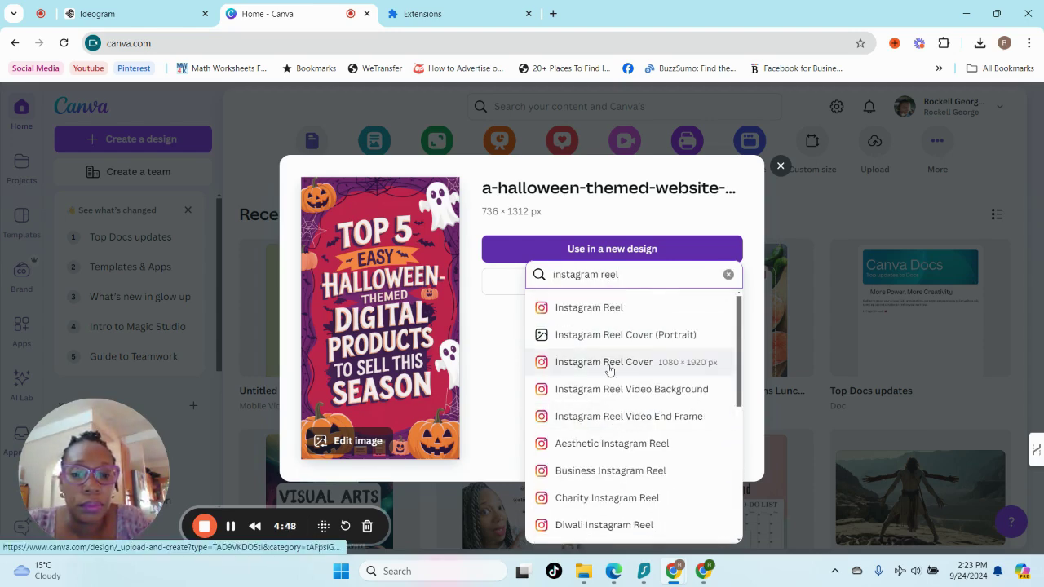
click(588, 307)
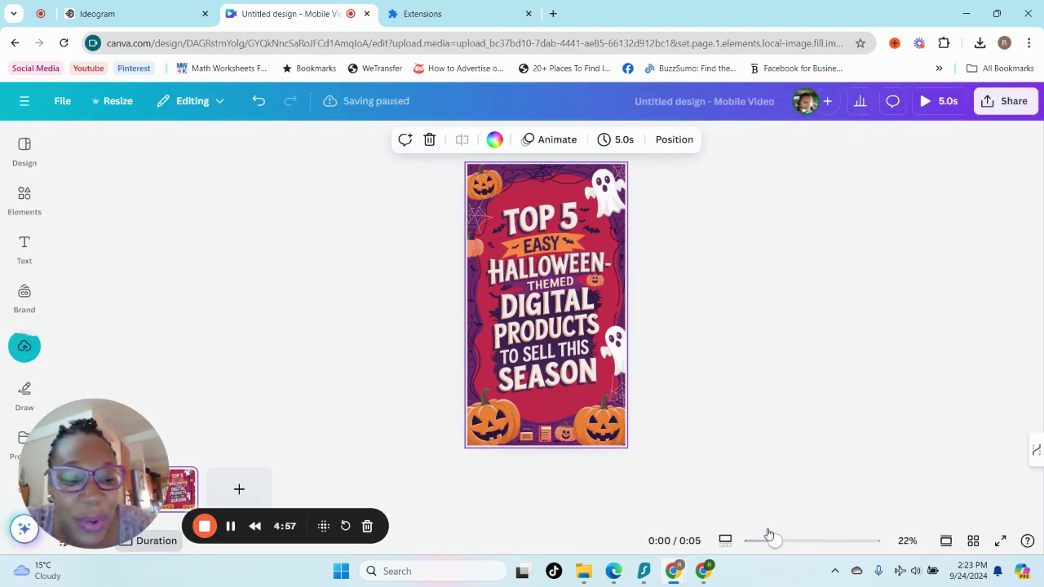
- Select the Halloween pin image on the page and bring up its Edit tools
drag(775, 542, 783, 546)
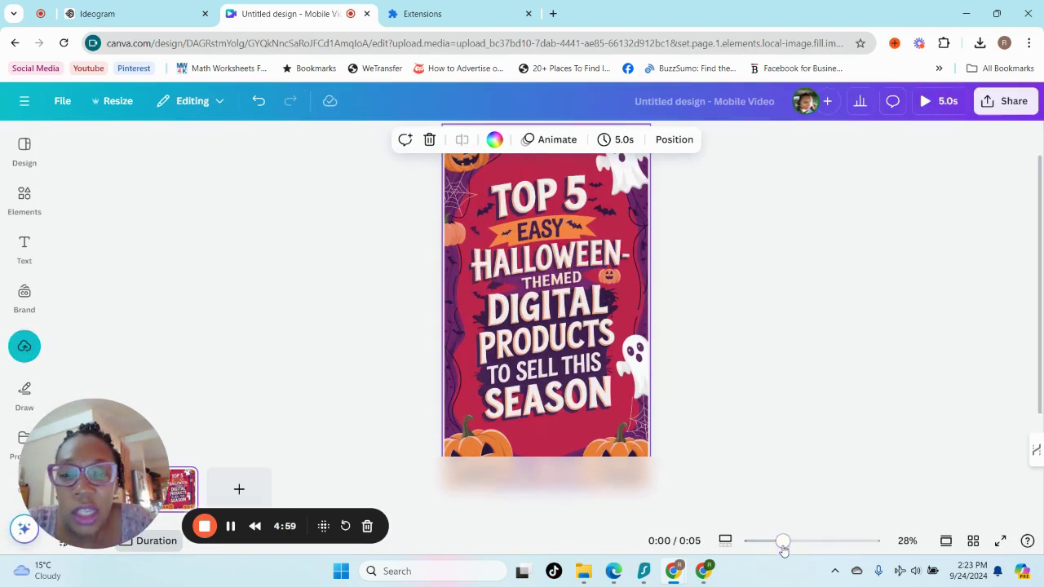
scroll(736, 396, down, 2)
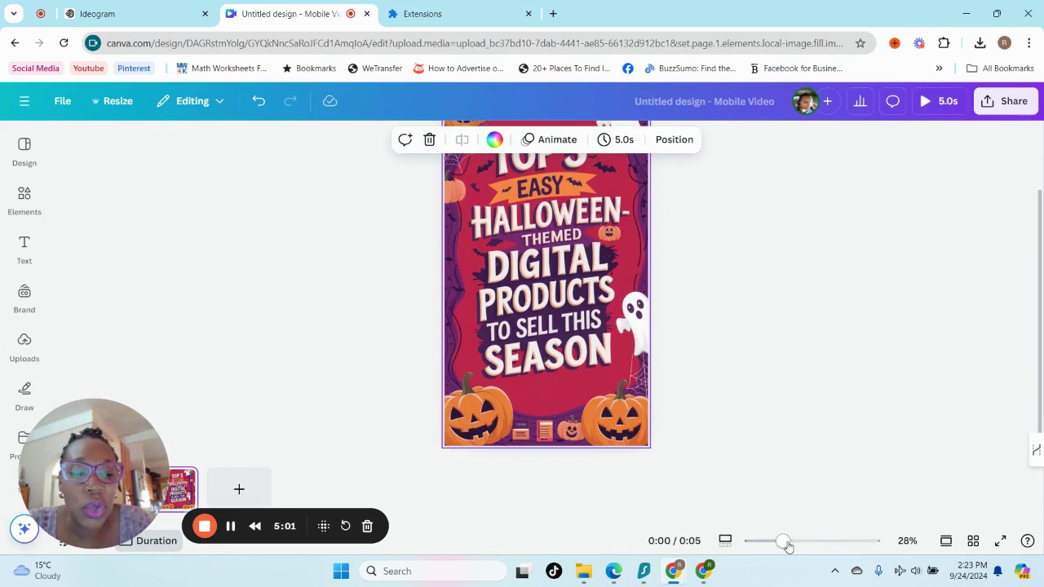
drag(788, 546, 778, 544)
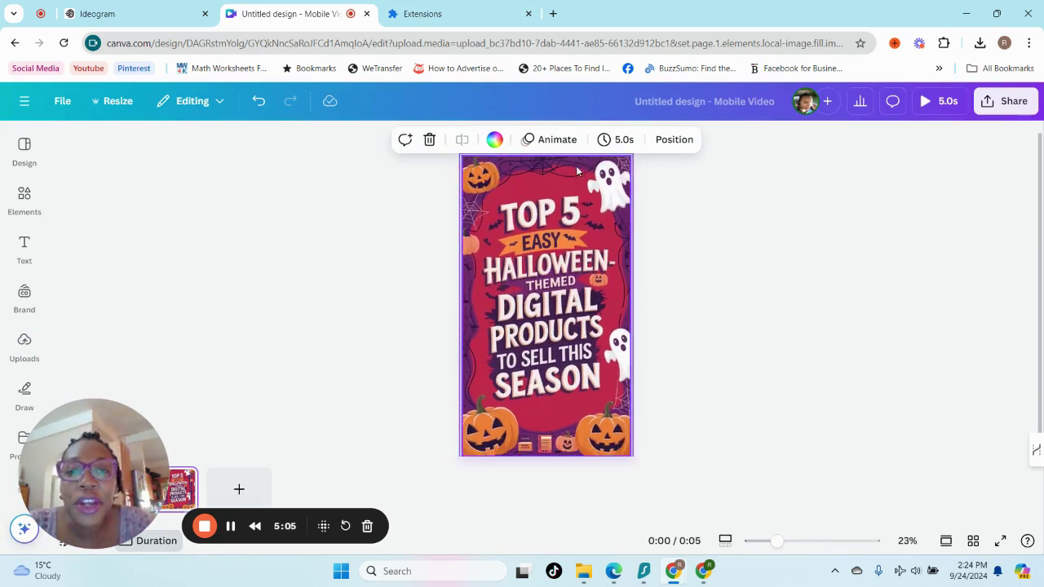
click(554, 302)
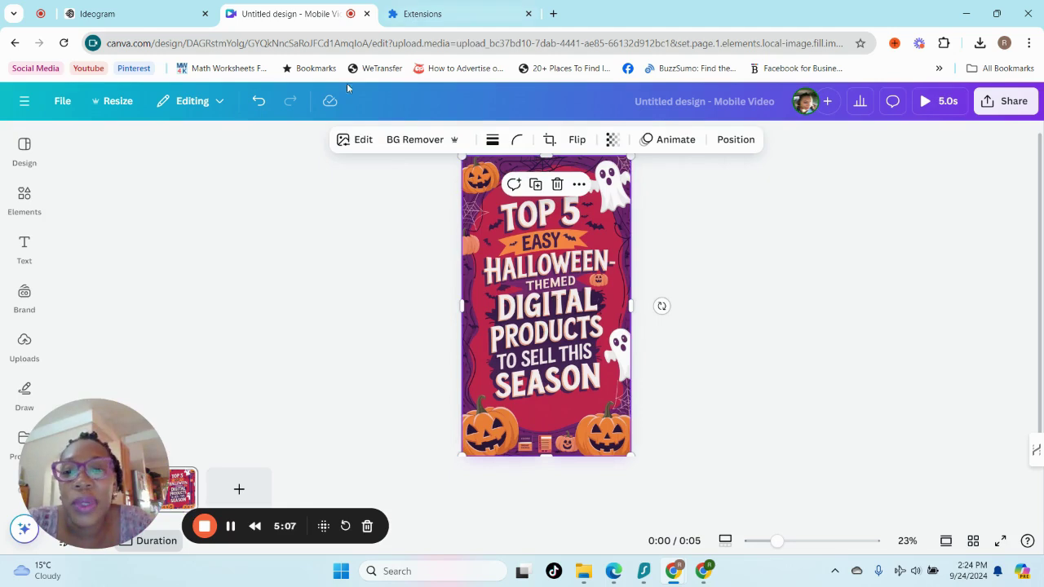
click(363, 140)
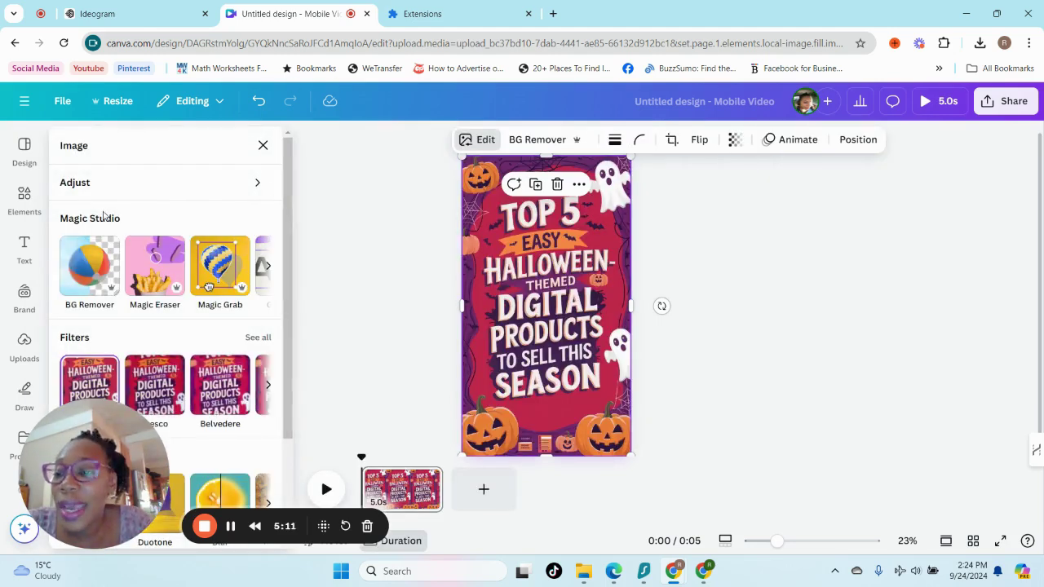
- Grab Text from the DIGITAL PRODUCTS and TOP 5 / EASY blocks as editable text
click(268, 265)
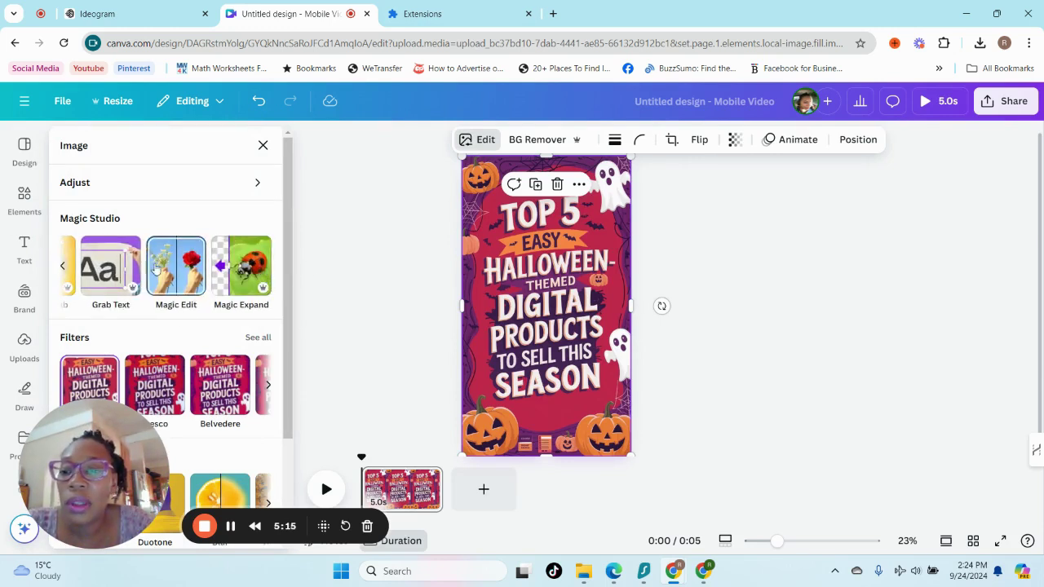
click(111, 269)
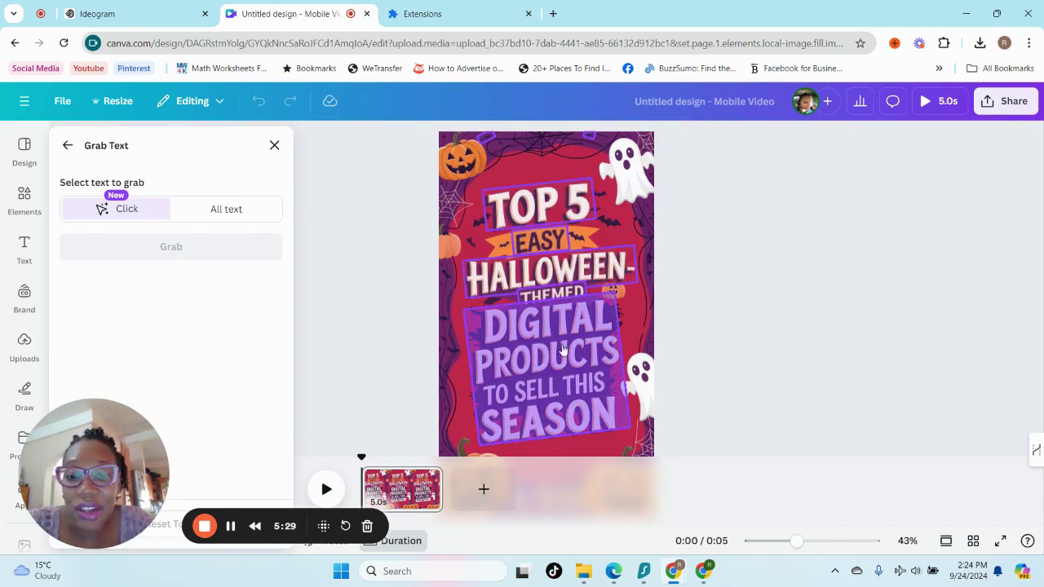
click(562, 349)
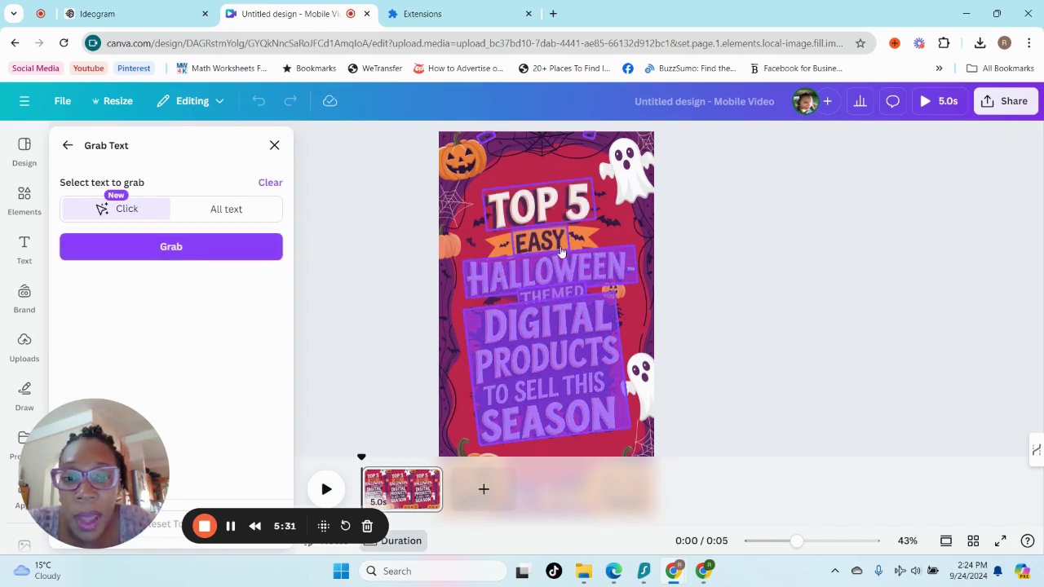
click(561, 252)
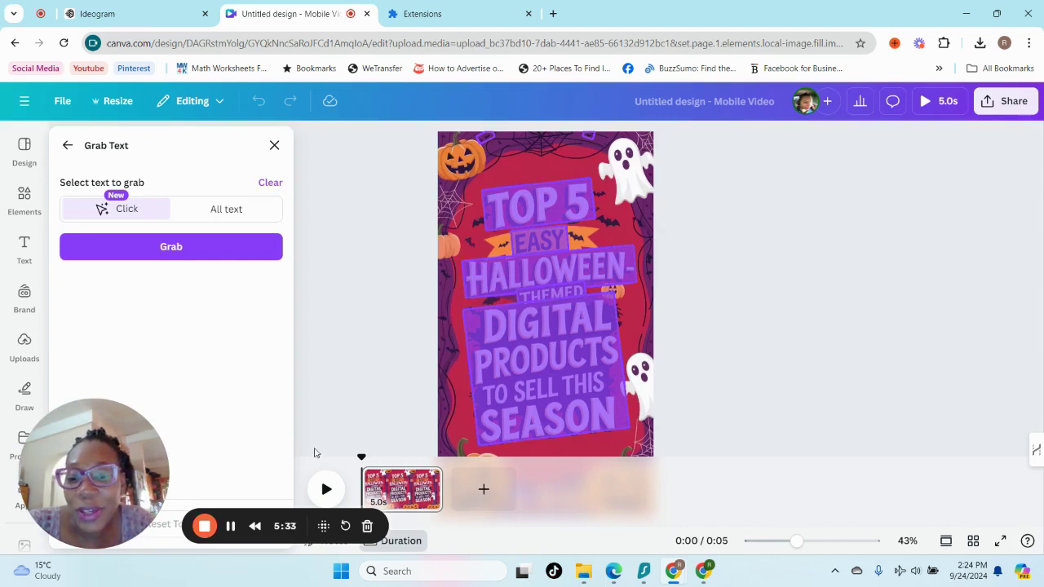
click(187, 247)
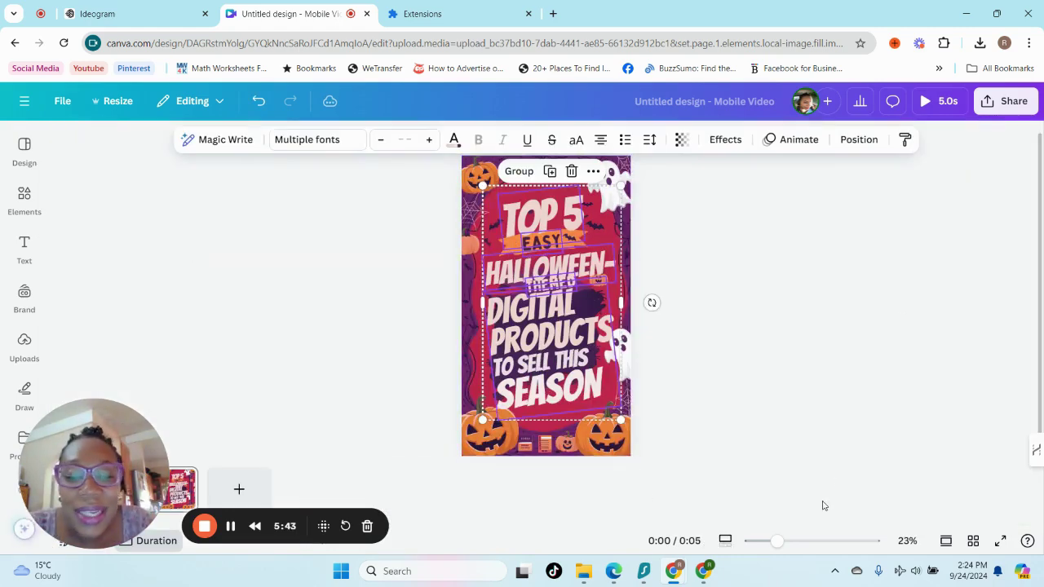
- Enter the grabbed Bangers title text and highlight the word SEASON
click(706, 444)
drag(776, 540, 791, 541)
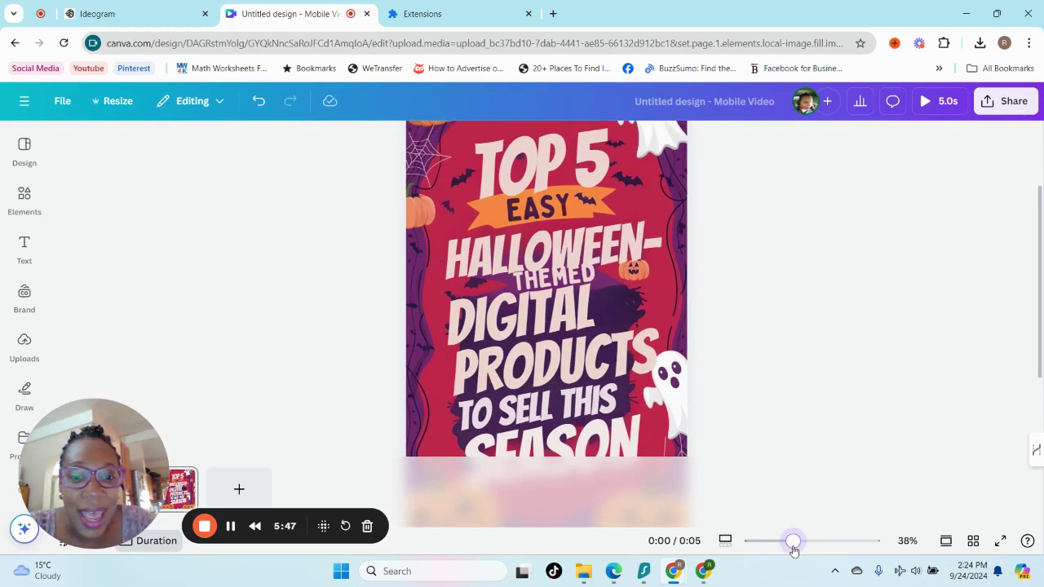
click(548, 310)
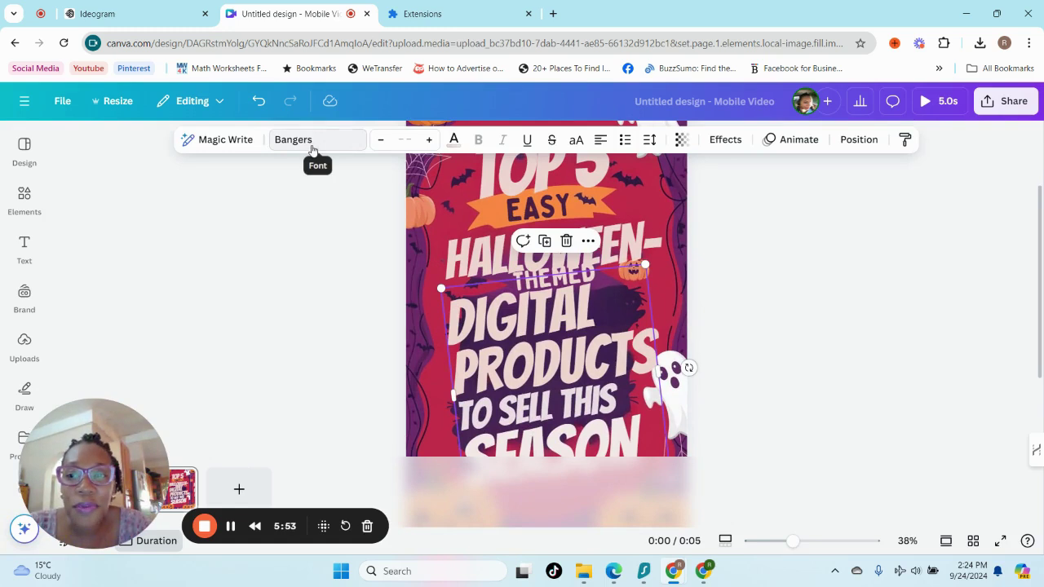
scroll(719, 387, down, 3)
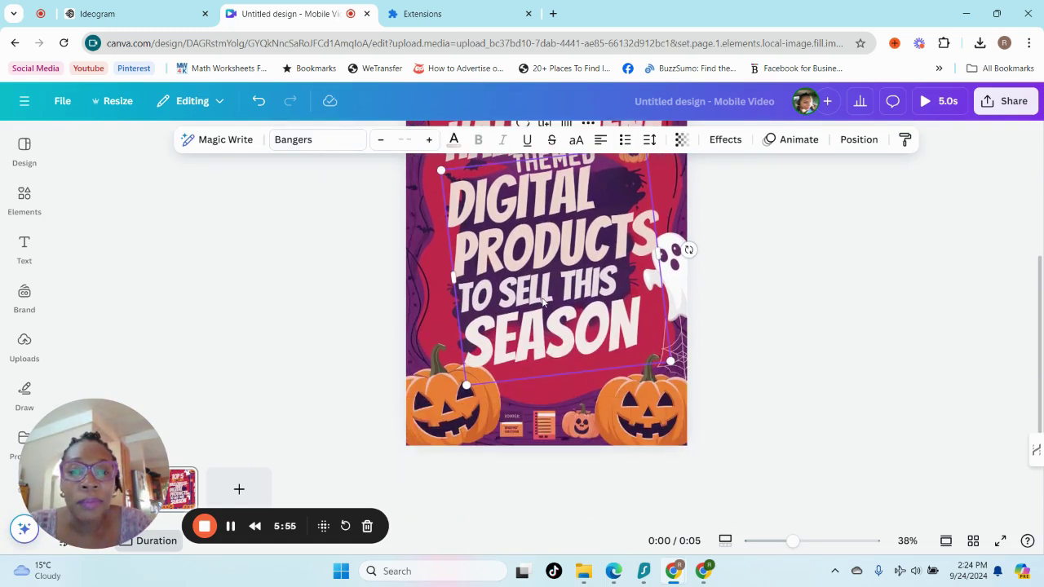
click(596, 339)
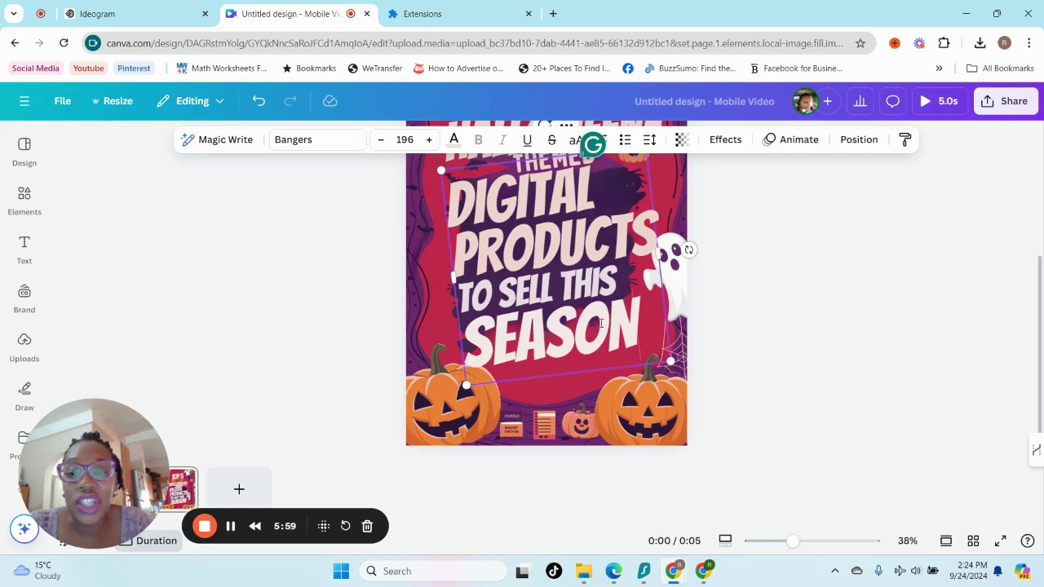
drag(640, 325, 472, 320)
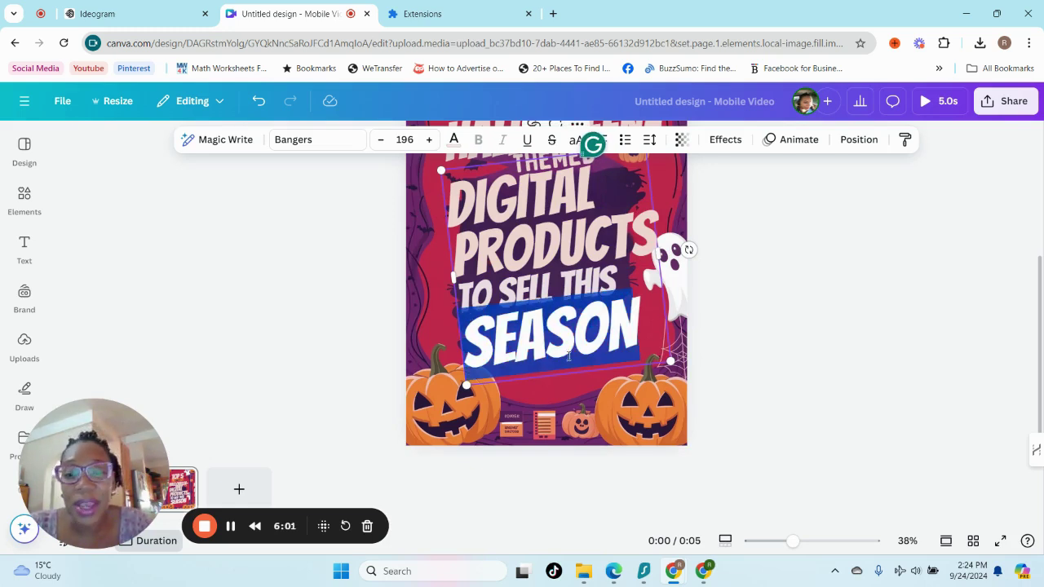
- After trying Playlist Script and League Spartan, set SEASON to Flora Garden Regular
click(282, 139)
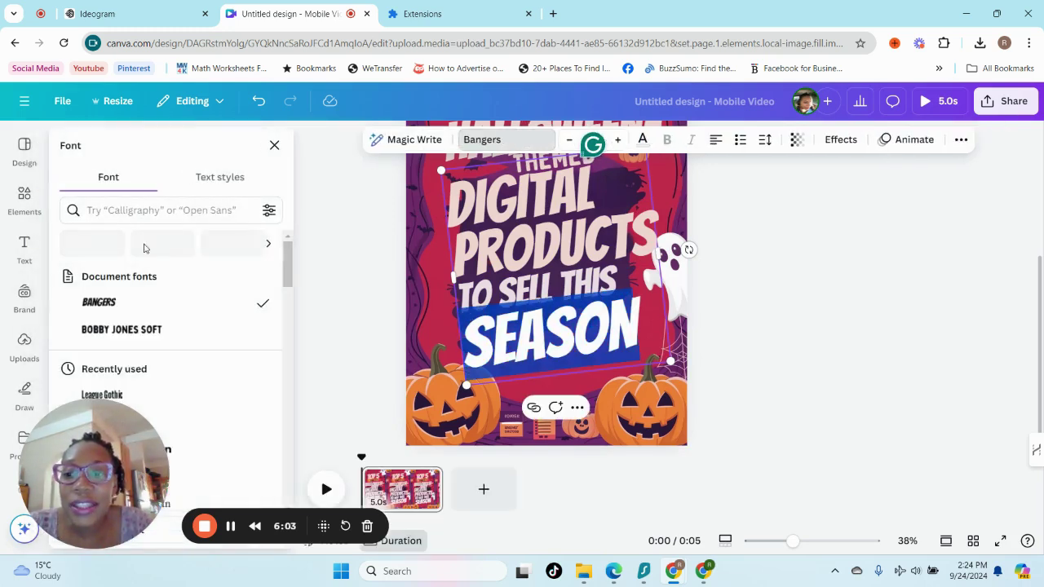
scroll(141, 382, down, 1)
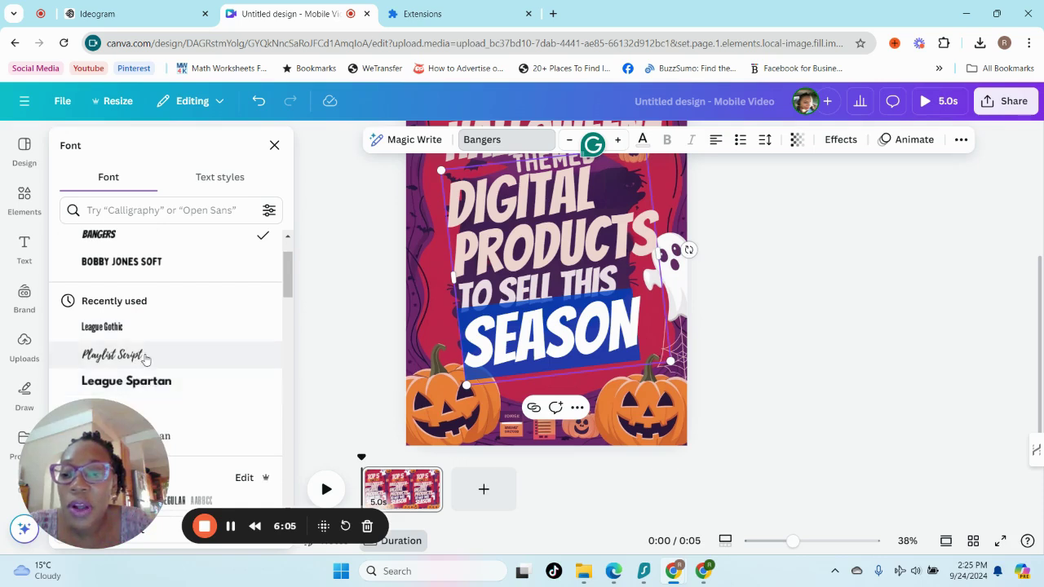
click(135, 355)
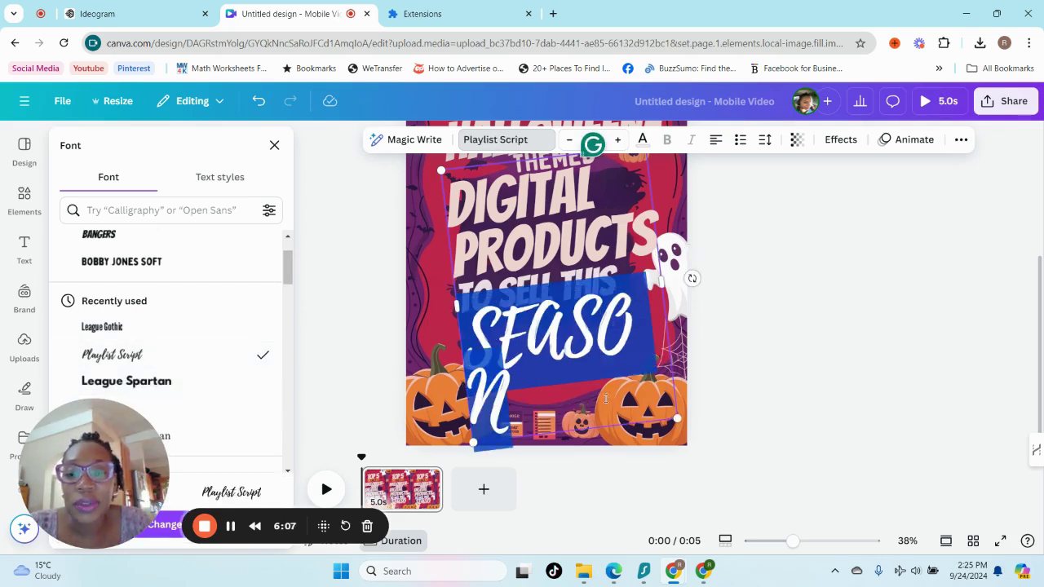
click(170, 382)
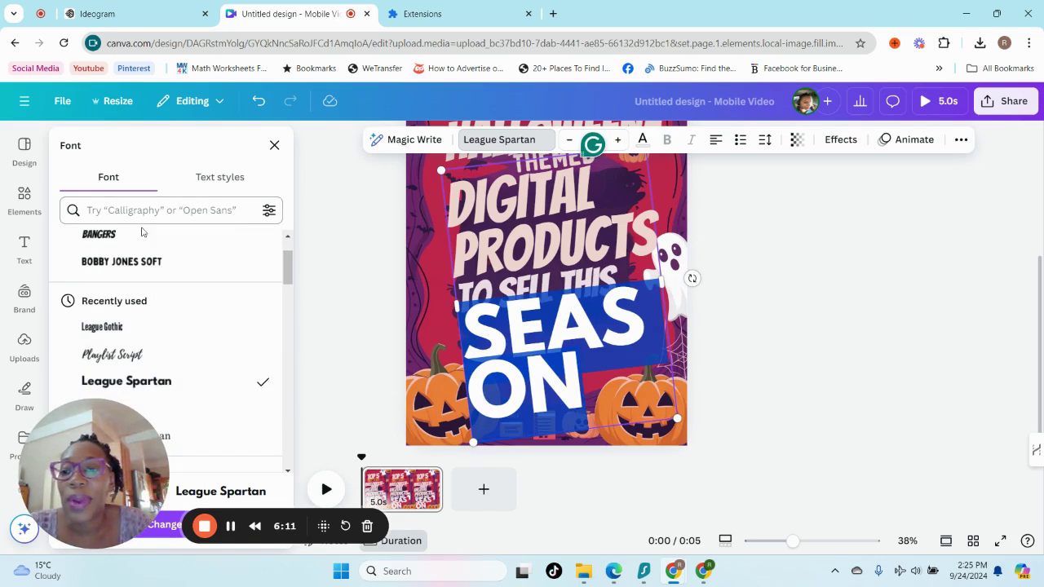
scroll(140, 342, down, 5)
scroll(143, 406, down, 8)
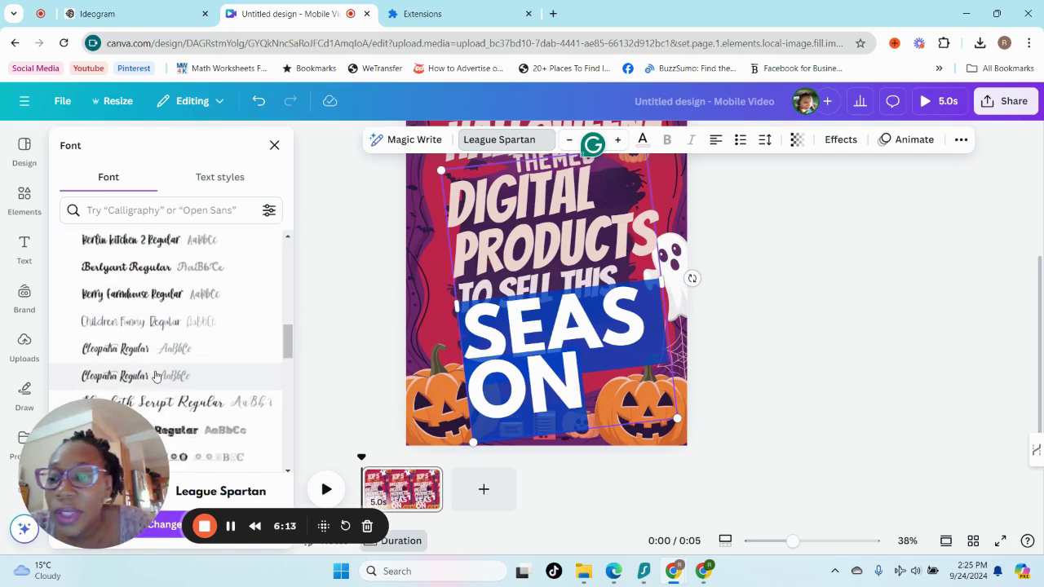
click(147, 300)
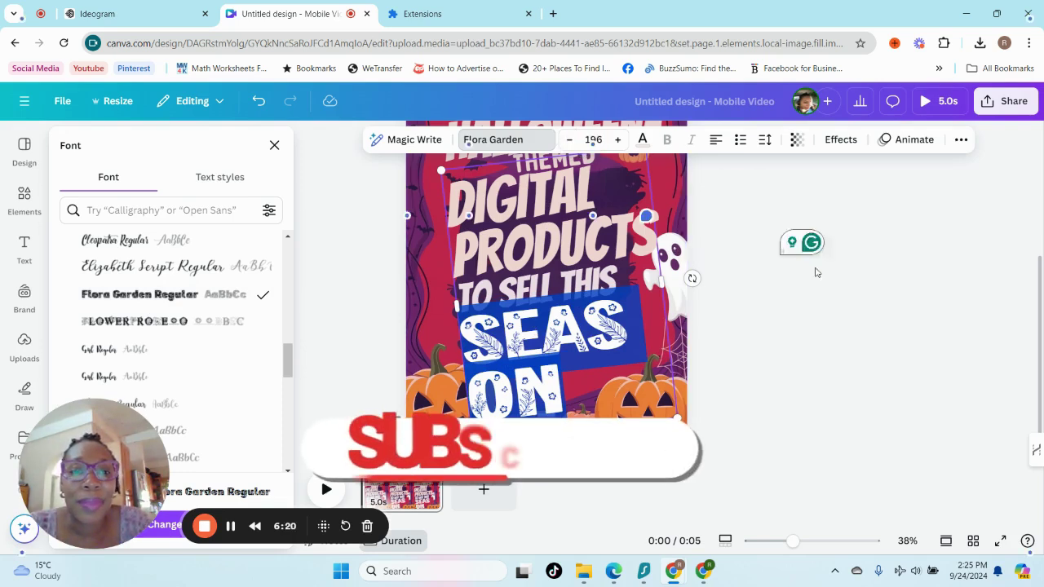
- Shrink SEASON to size 164 so it fits on one line
click(569, 140)
click(570, 141)
click(570, 140)
click(570, 140)
click(569, 140)
click(570, 140)
click(570, 141)
click(571, 141)
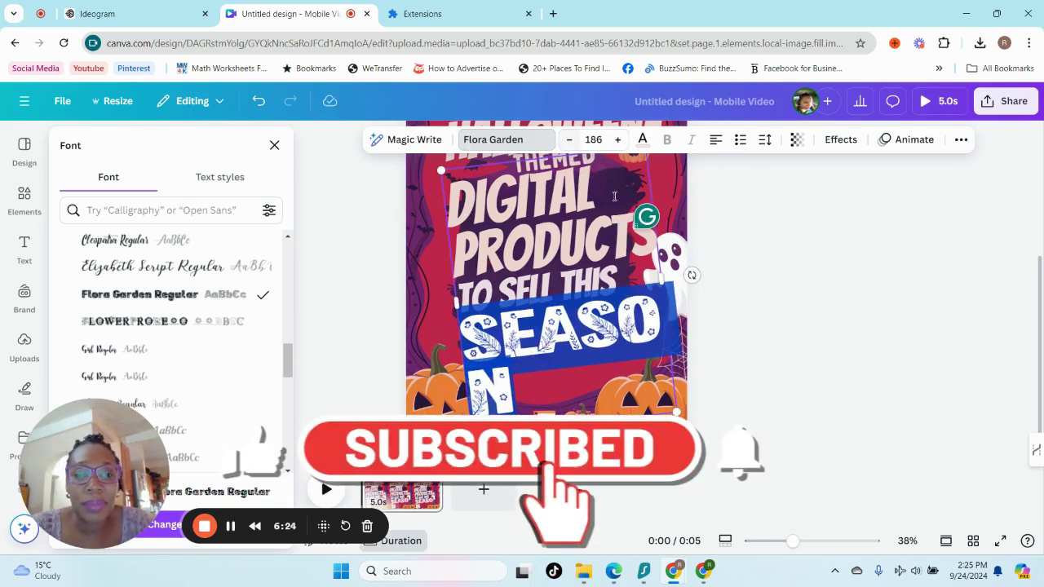
click(571, 141)
click(570, 141)
click(571, 141)
click(571, 141)
click(572, 141)
click(573, 141)
click(573, 141)
click(572, 141)
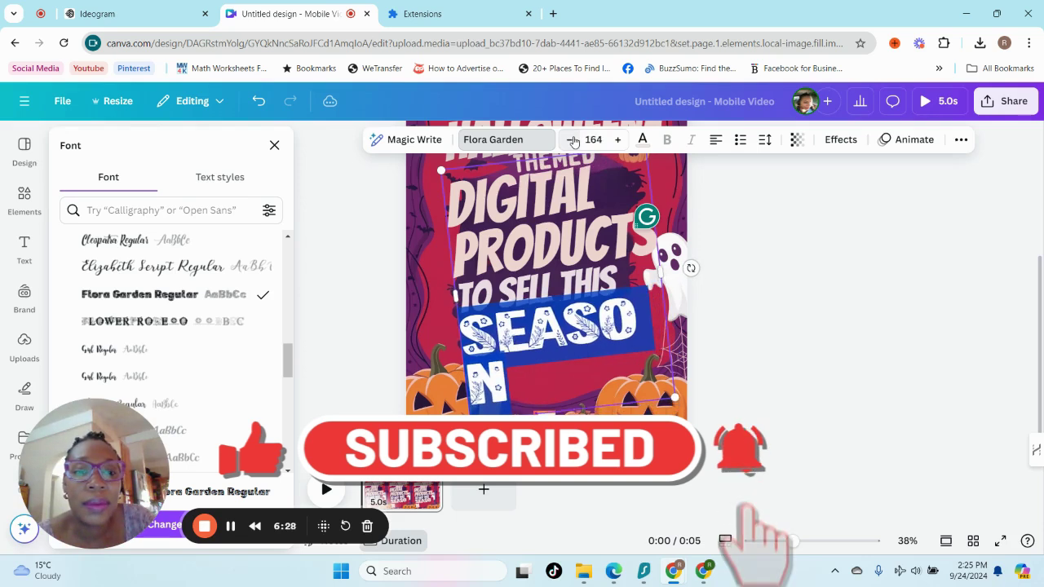
click(572, 142)
click(572, 141)
click(572, 141)
click(975, 340)
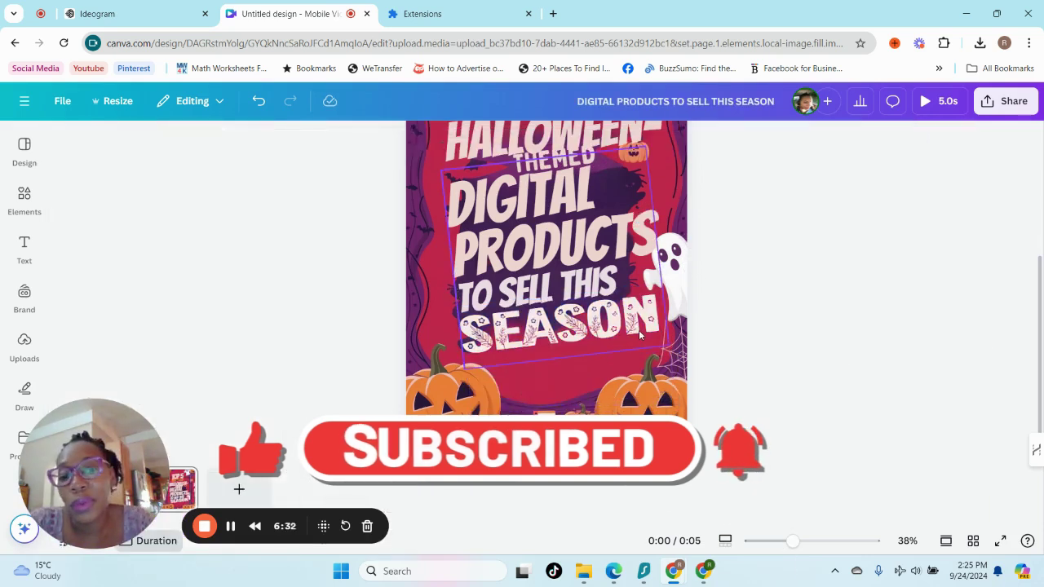
- Nudge the title group and THEMED lower, and colour the HALLOWEEN- text white
scroll(634, 336, up, 2)
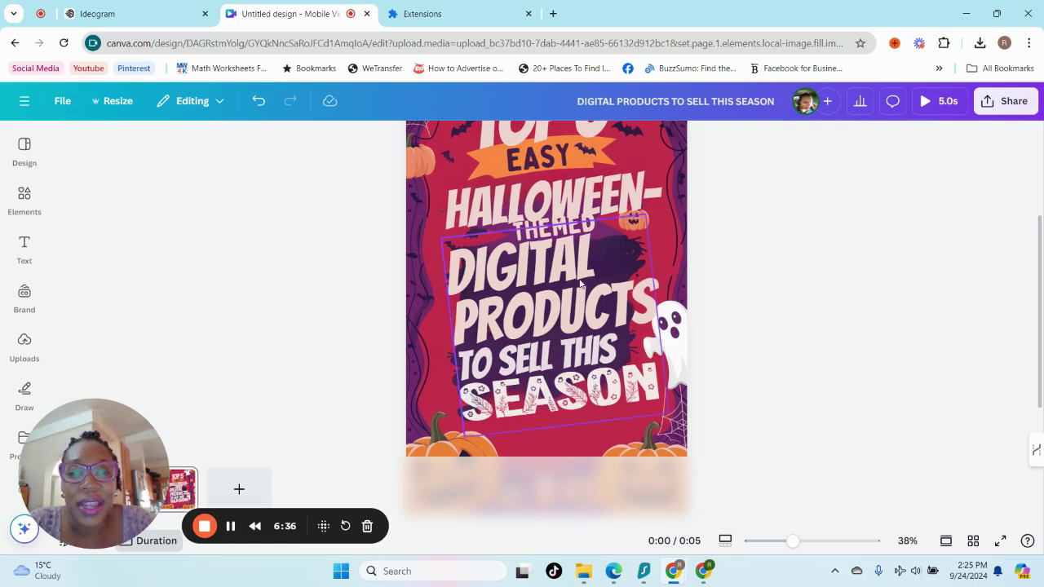
drag(580, 287, 575, 310)
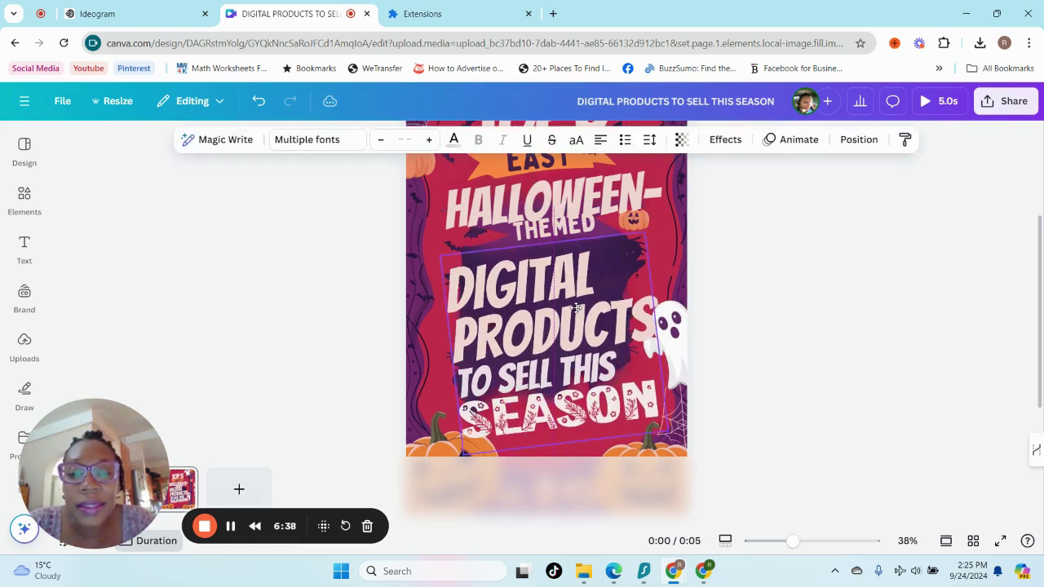
drag(550, 227, 540, 236)
scroll(570, 261, up, 2)
click(587, 273)
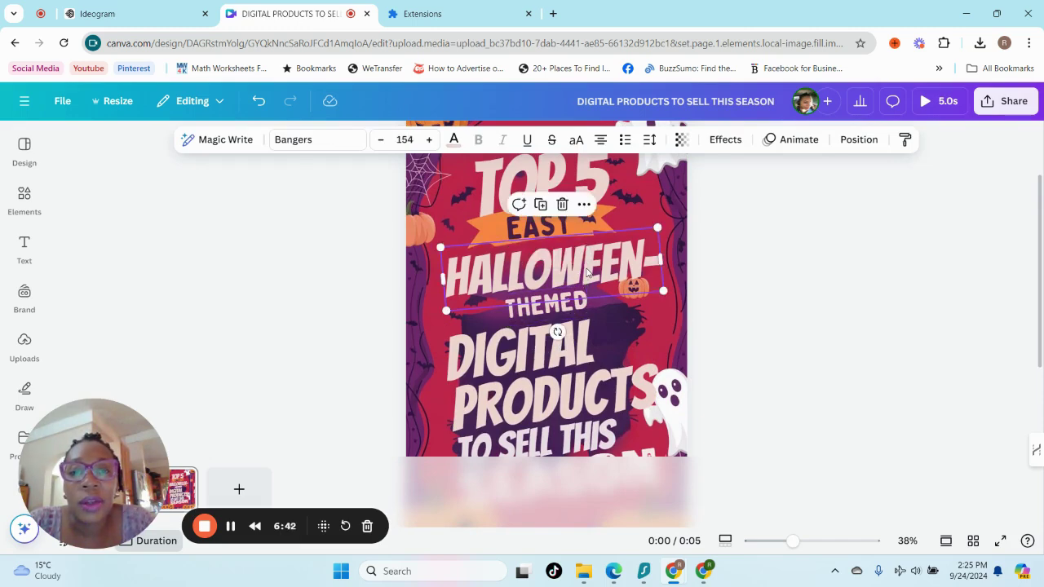
double_click(590, 269)
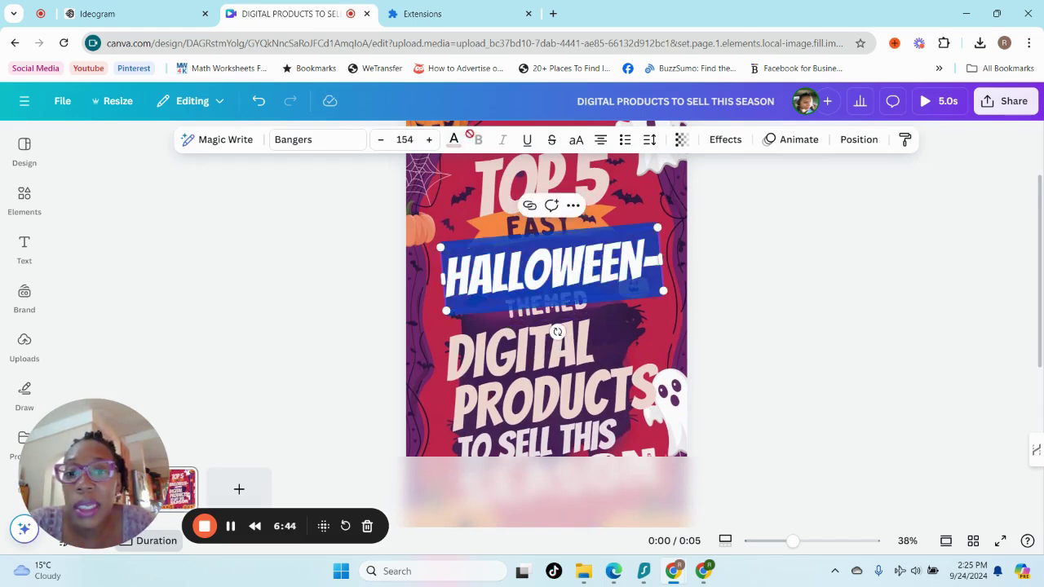
click(454, 139)
click(256, 248)
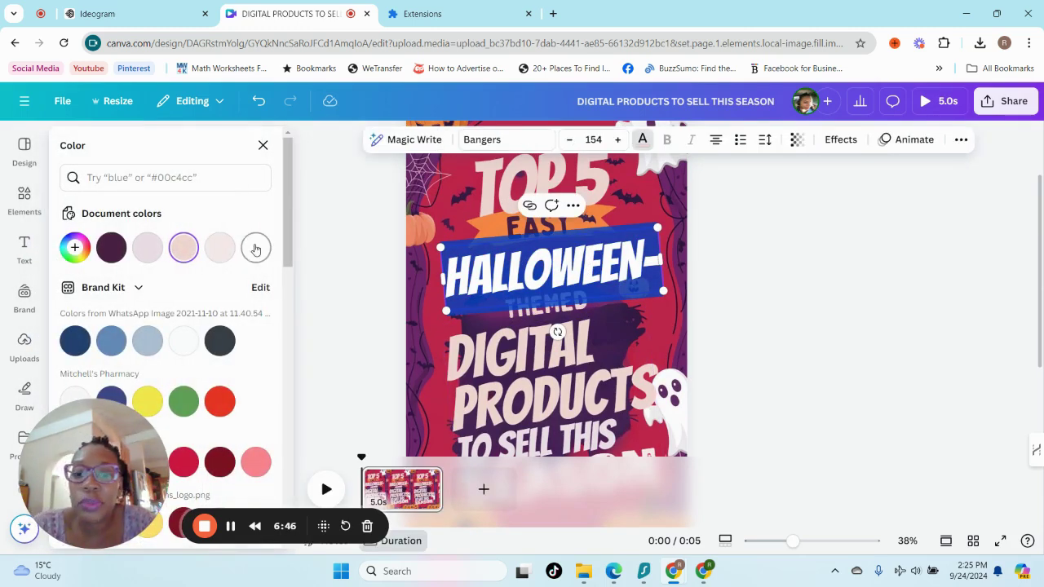
key(Escape)
click(772, 297)
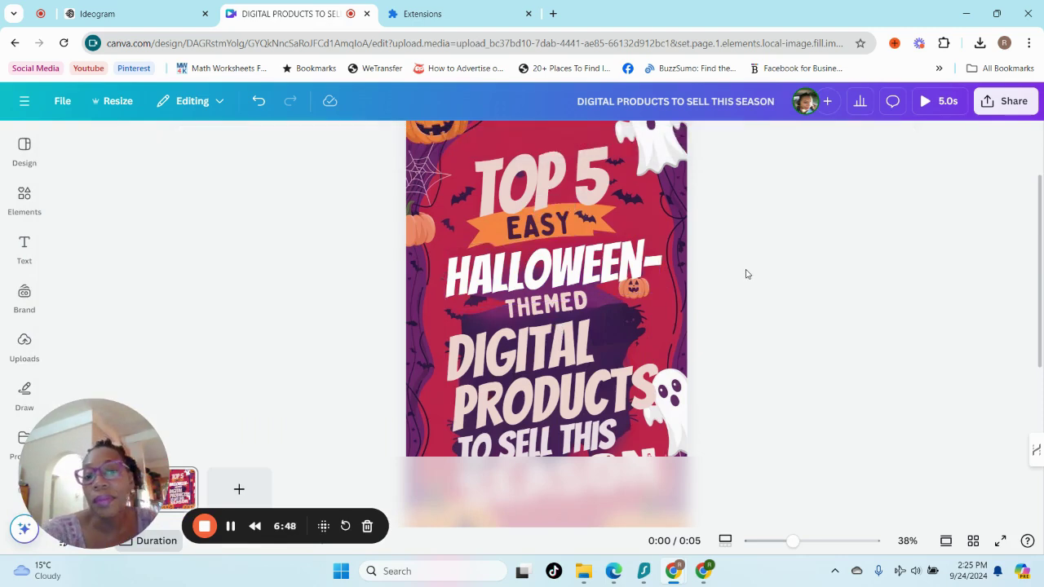
- Colour the TOP 5 EASY text pale yellow
click(527, 172)
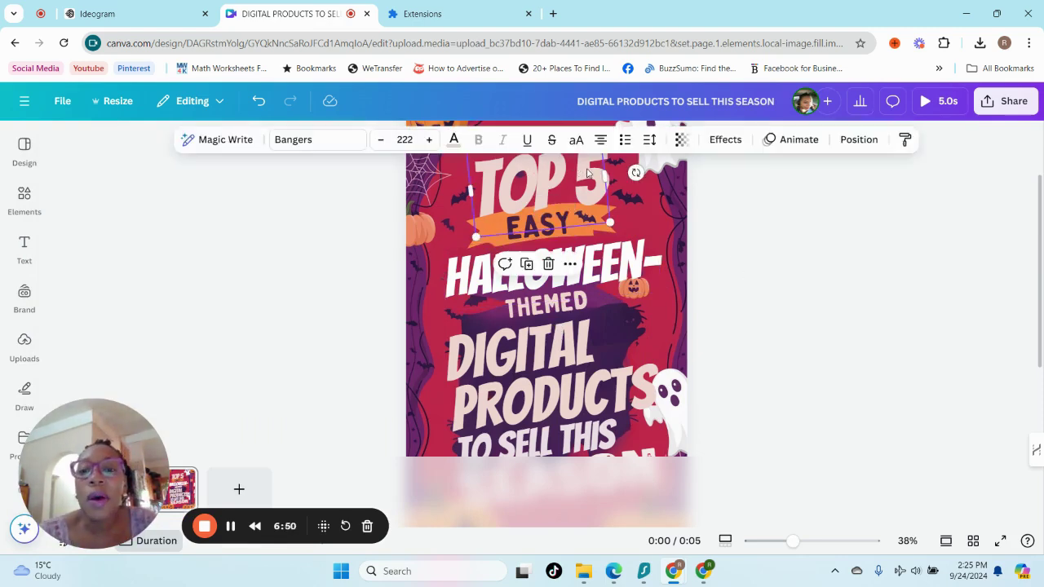
click(454, 141)
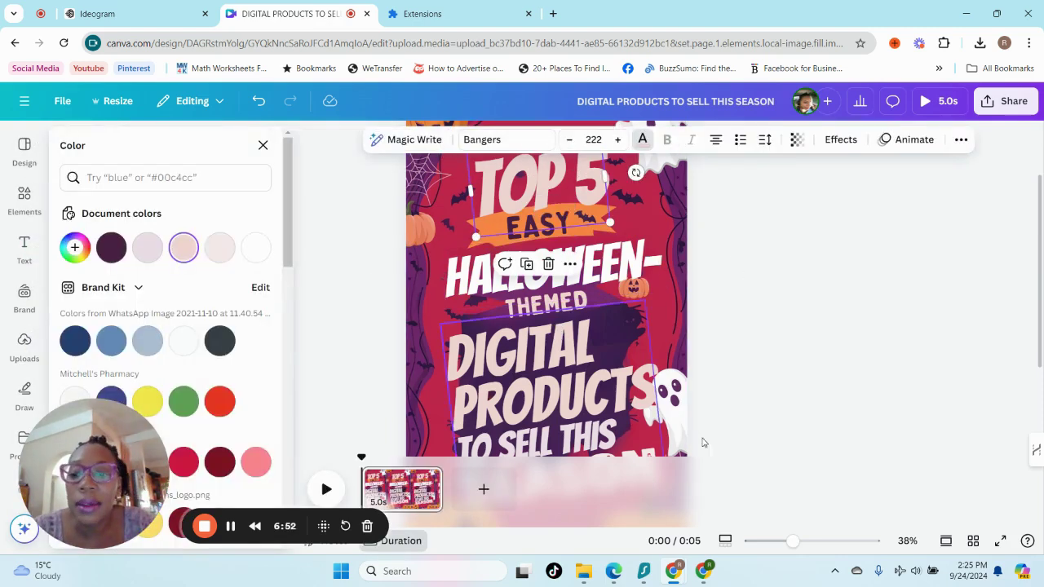
double_click(604, 176)
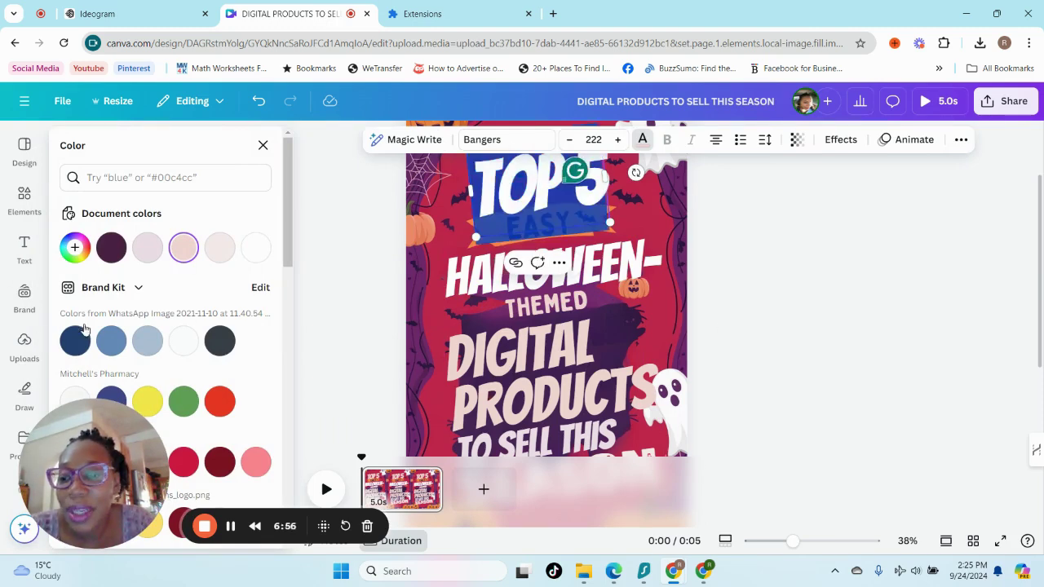
click(472, 168)
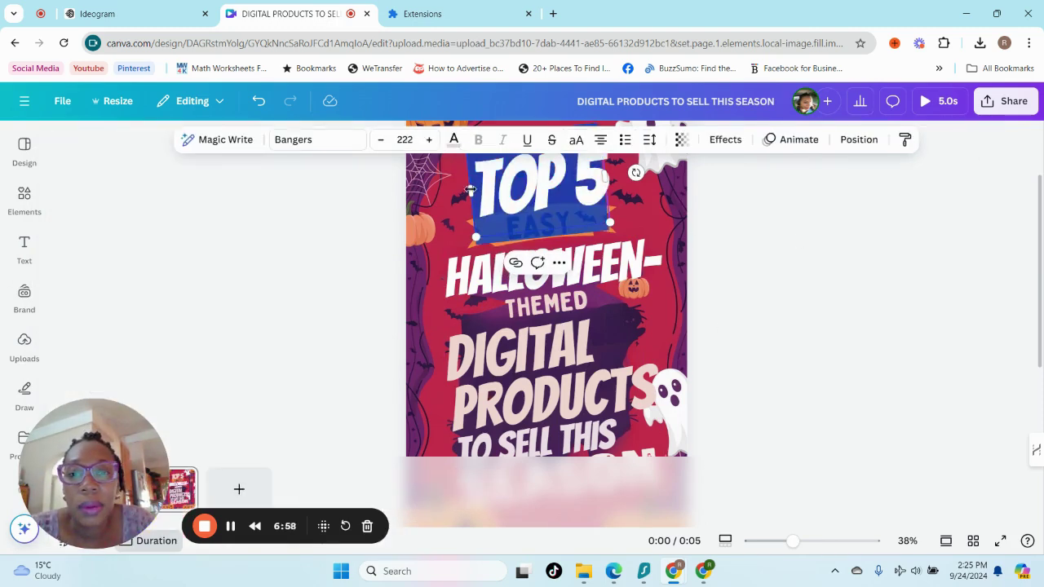
key(Escape)
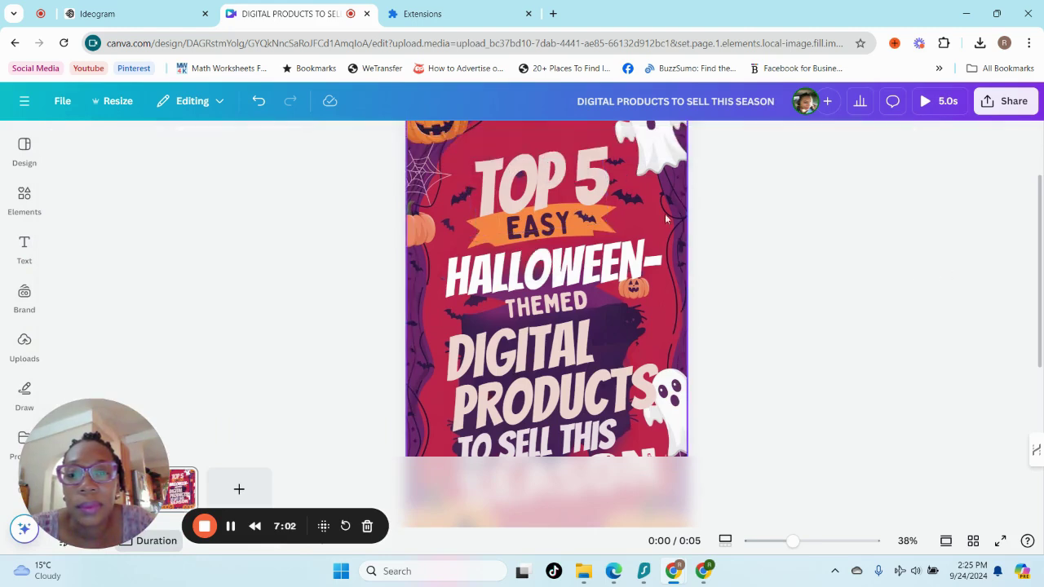
click(453, 140)
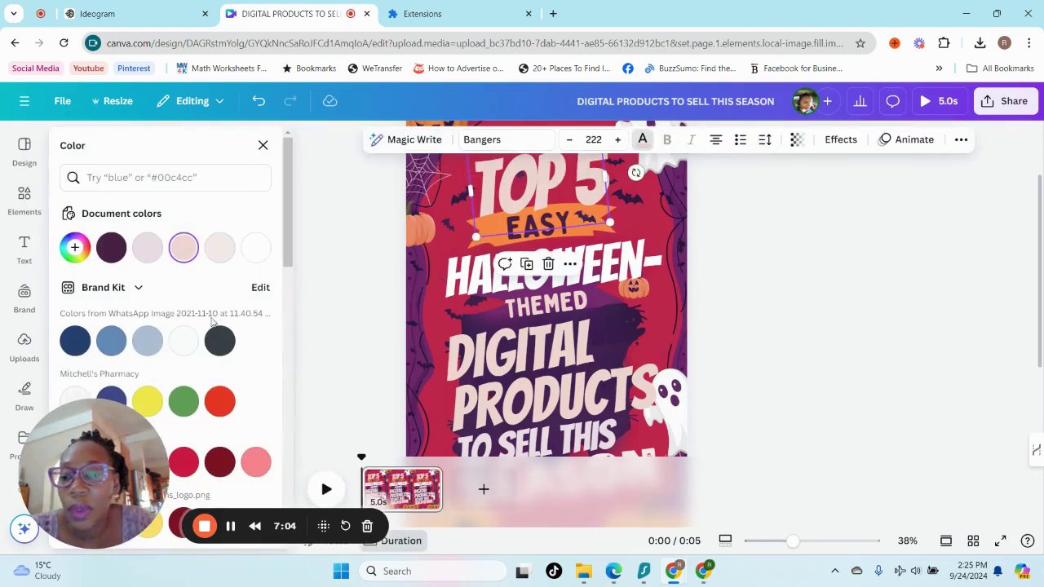
double_click(573, 196)
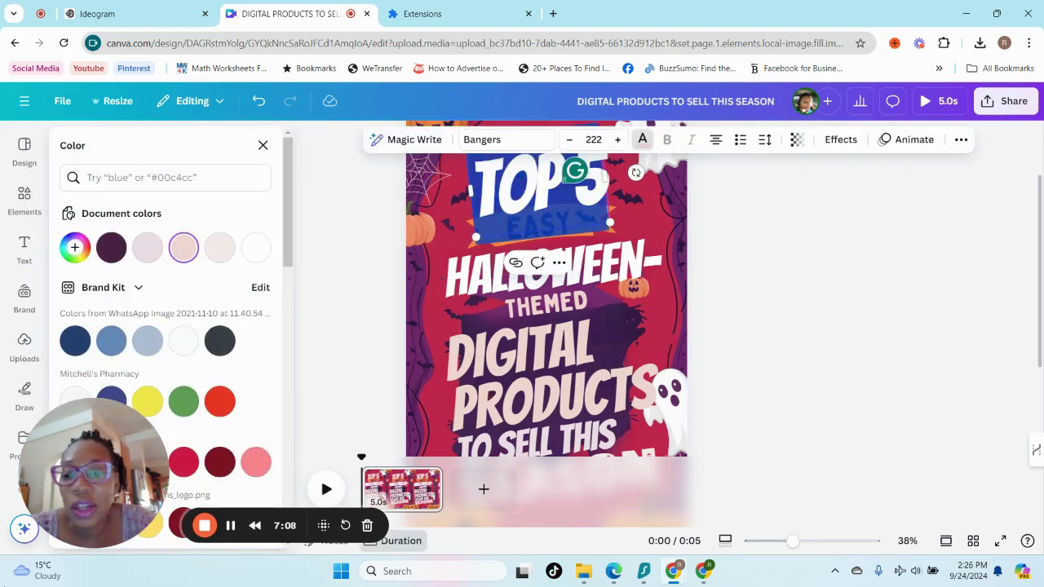
key(Escape)
scroll(195, 383, down, 5)
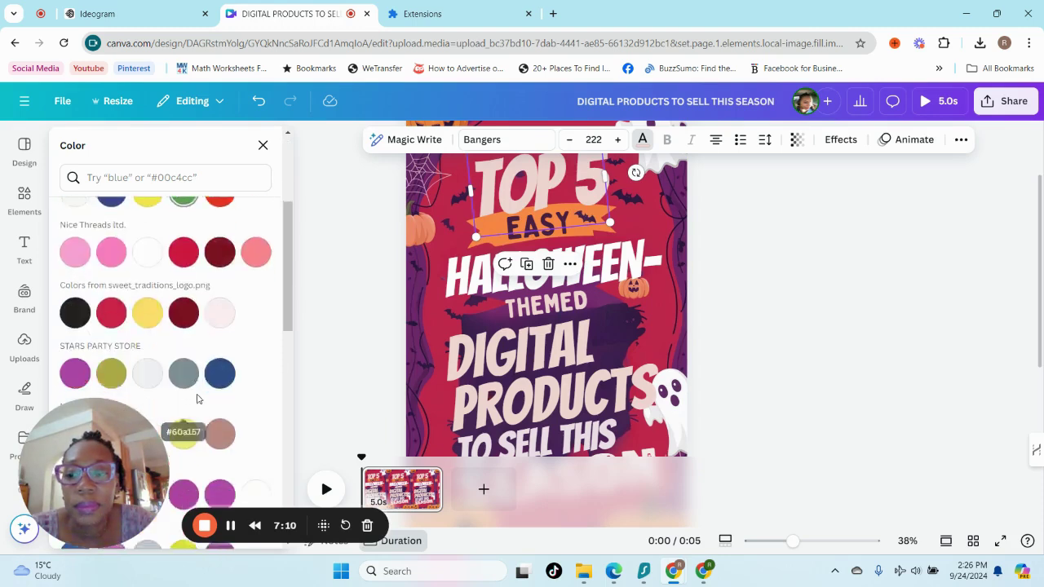
click(183, 334)
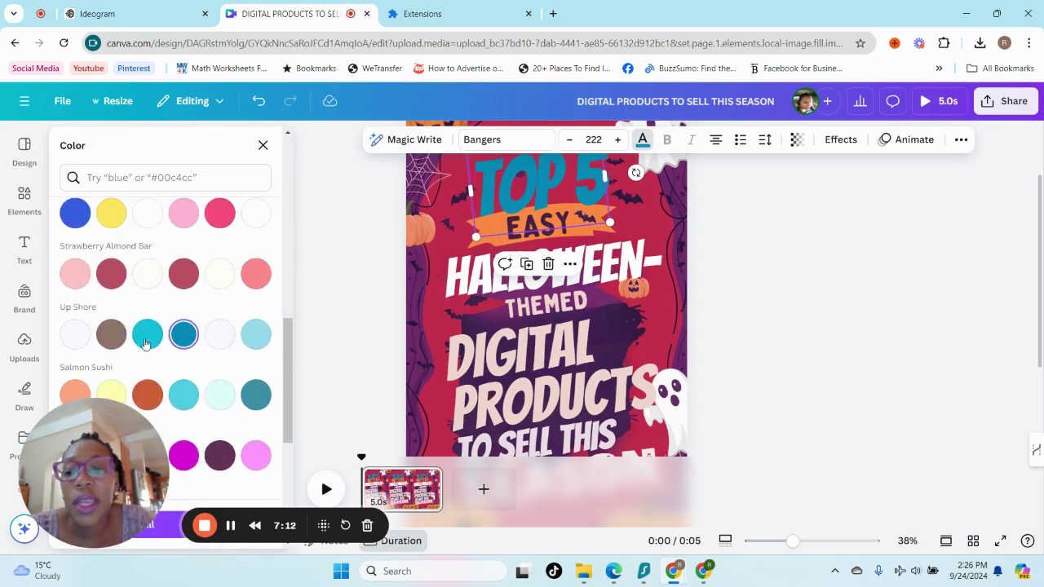
click(120, 391)
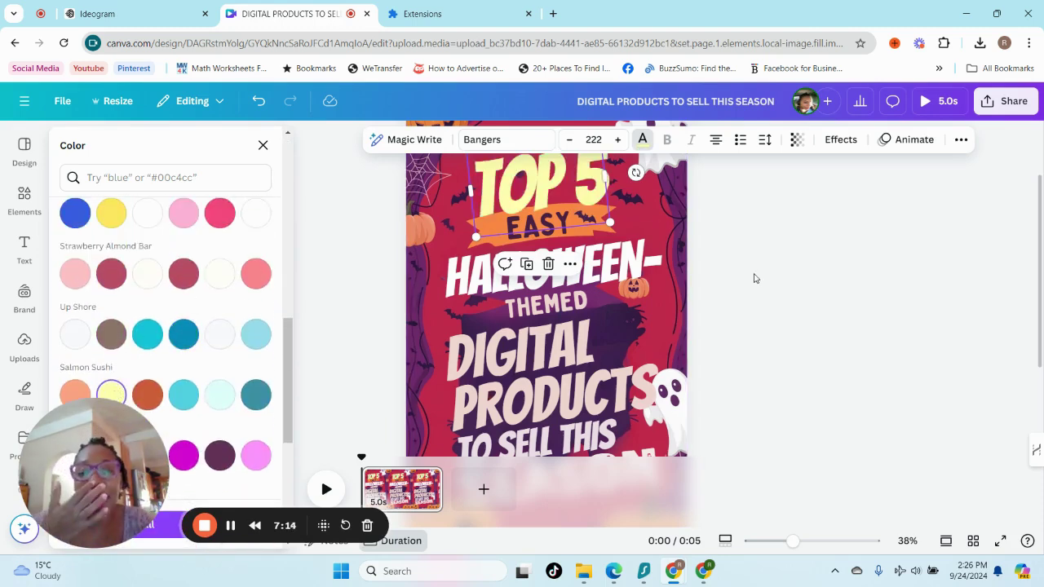
key(Escape)
- Move the TOP 5 EASY text up slightly above the EASY banner
scroll(718, 221, up, 2)
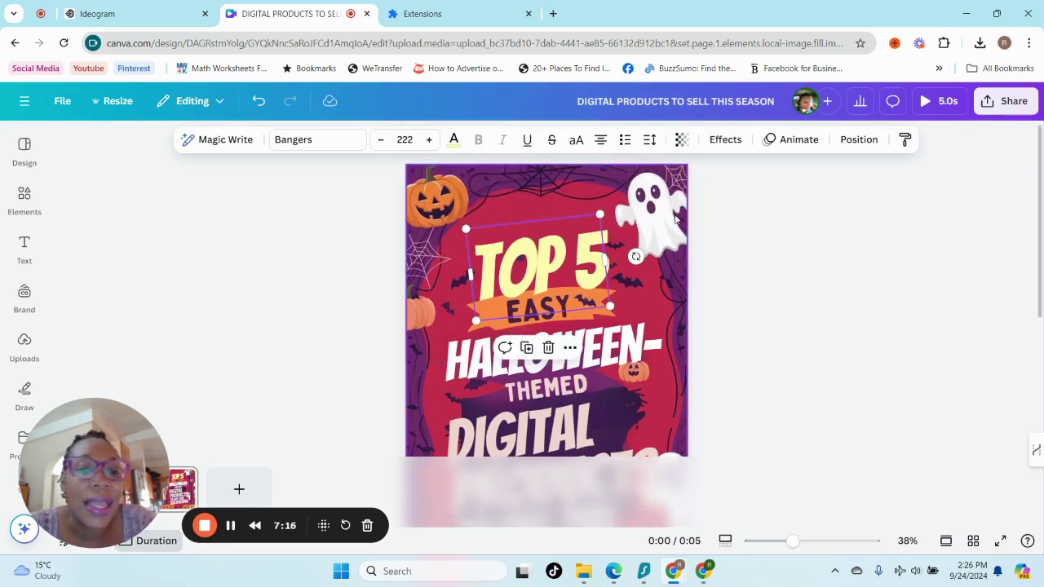
click(782, 275)
drag(527, 269, 525, 240)
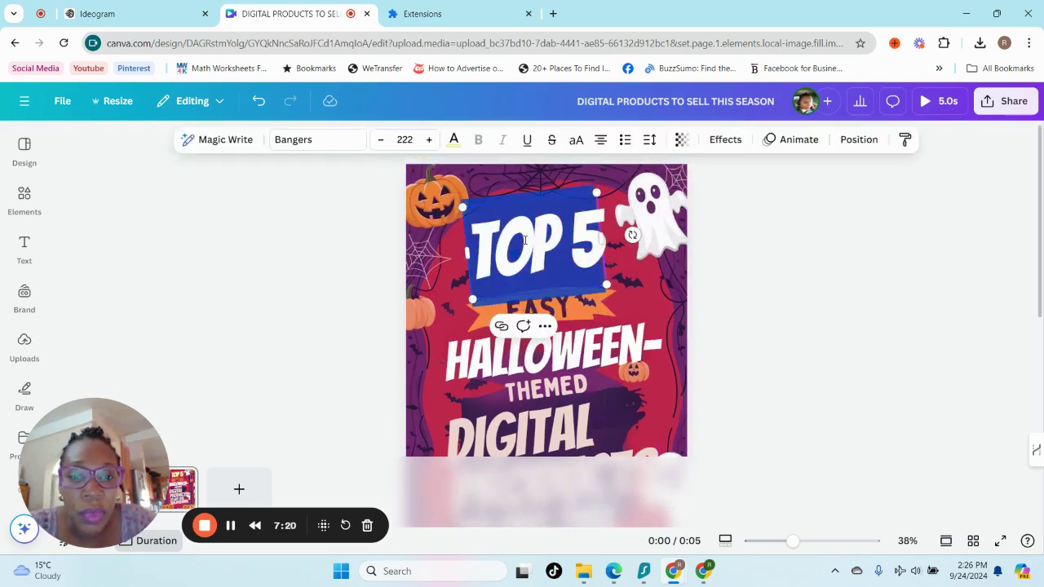
- Delete 'TOP' from the heading, then enlarge the remaining yellow 5 to size 295 and nudge it higher
click(828, 298)
click(538, 240)
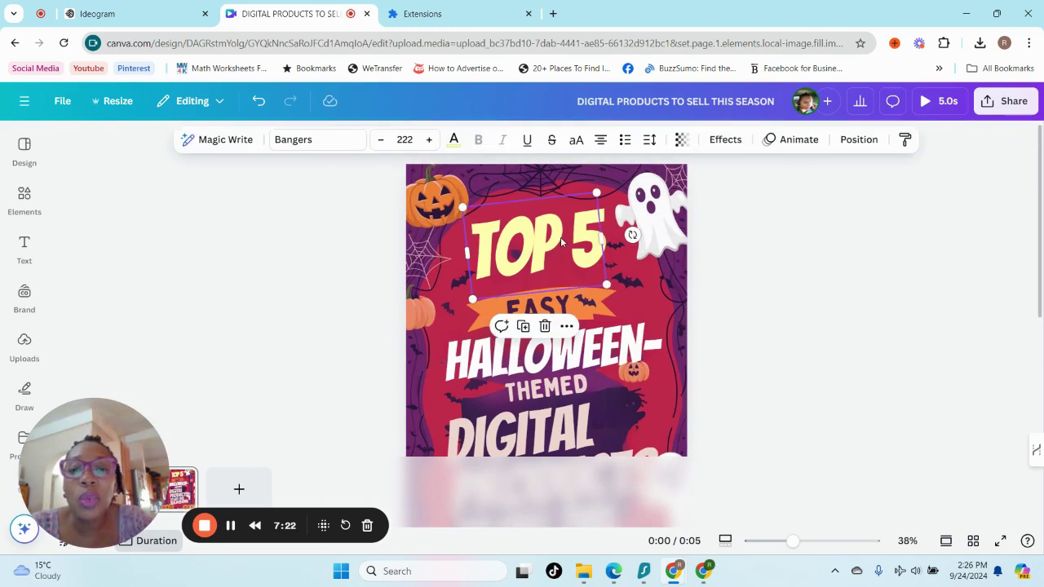
double_click(538, 240)
click(536, 239)
drag(536, 238, 474, 241)
key(BackSpace)
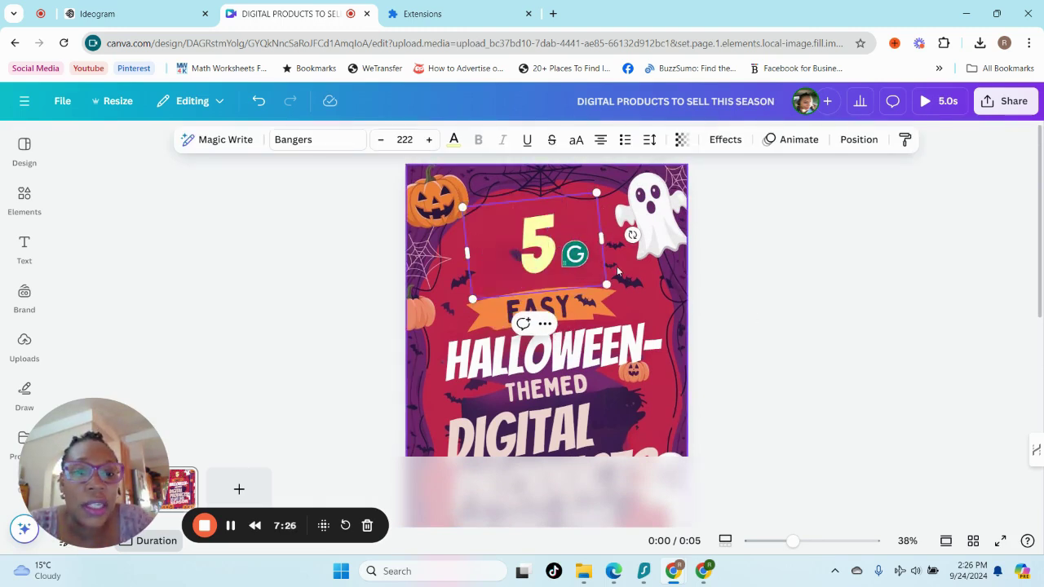
drag(610, 280, 651, 318)
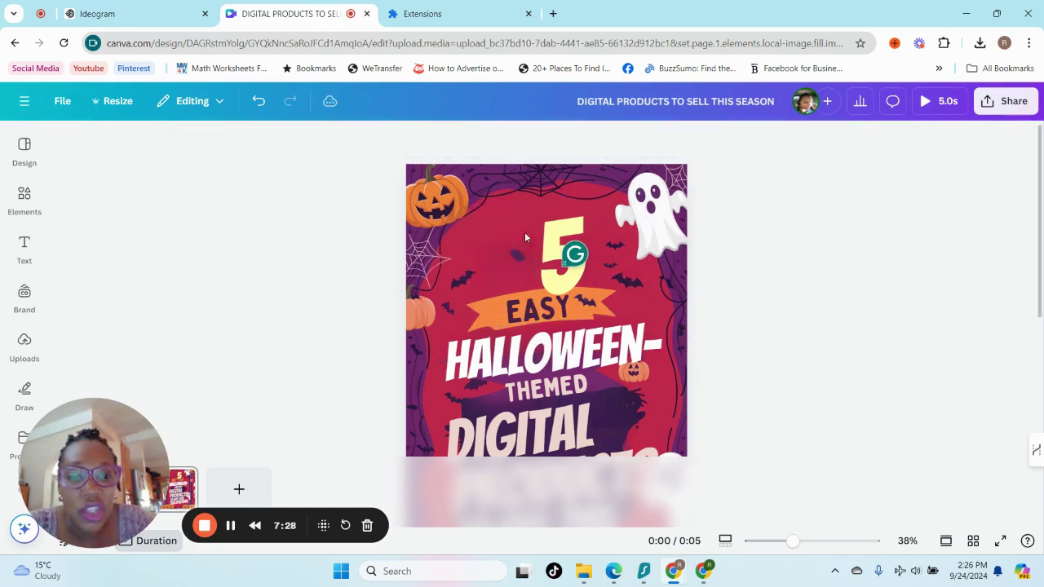
drag(542, 253, 535, 245)
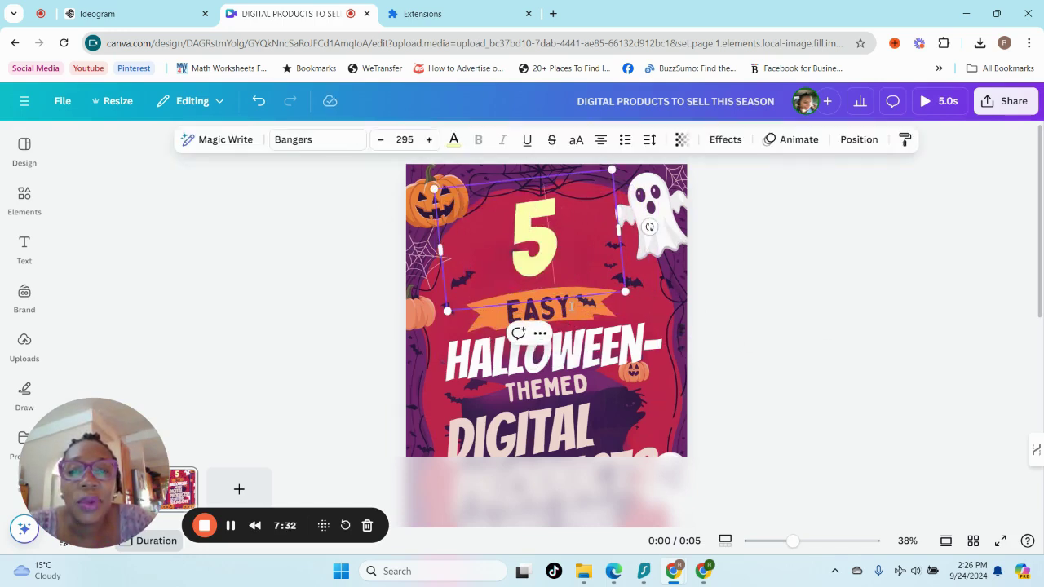
click(548, 277)
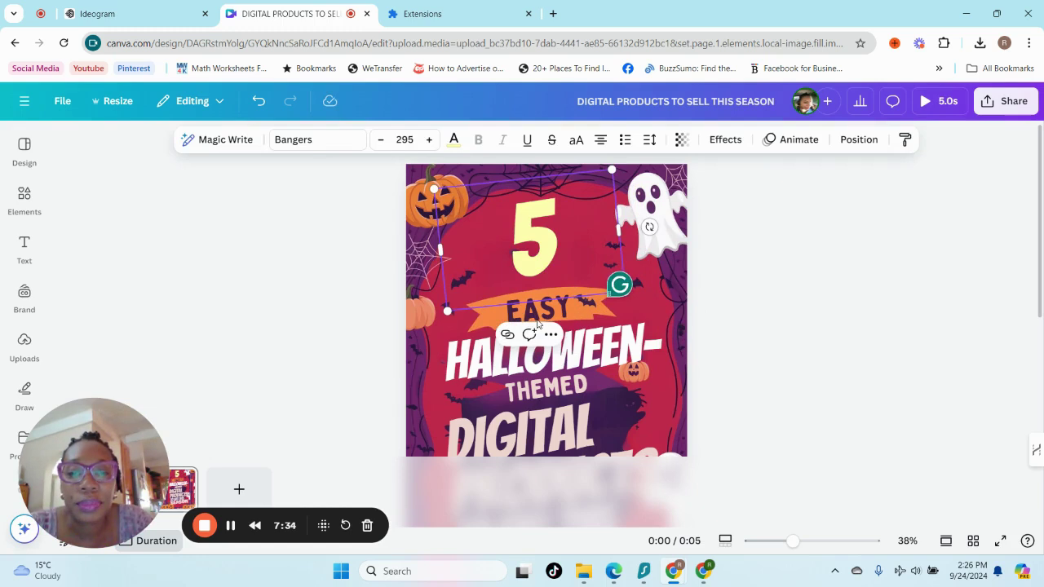
click(851, 349)
- Change the EASY text colour to white
click(535, 312)
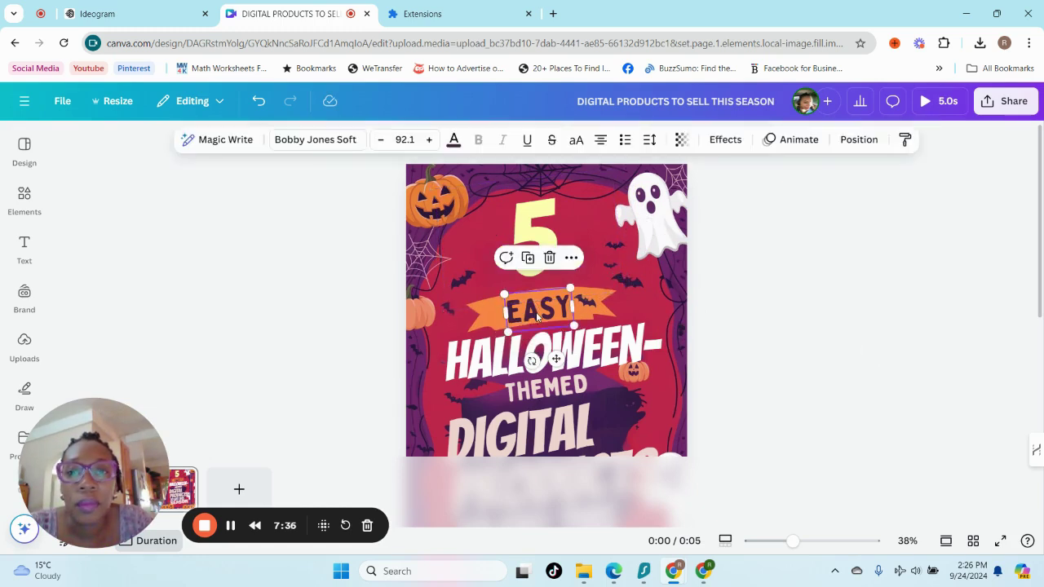
double_click(535, 312)
click(454, 140)
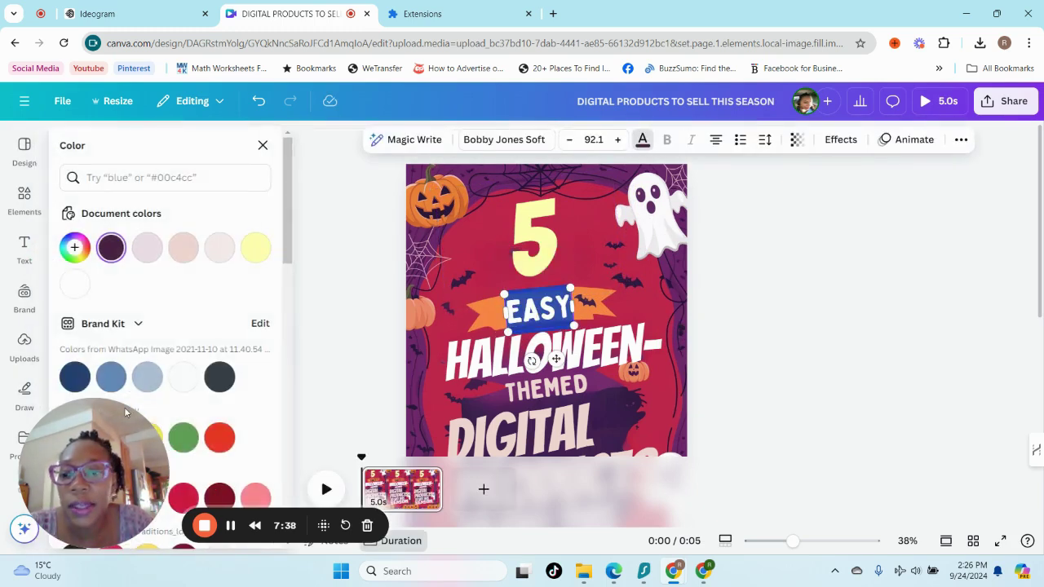
click(184, 377)
click(821, 348)
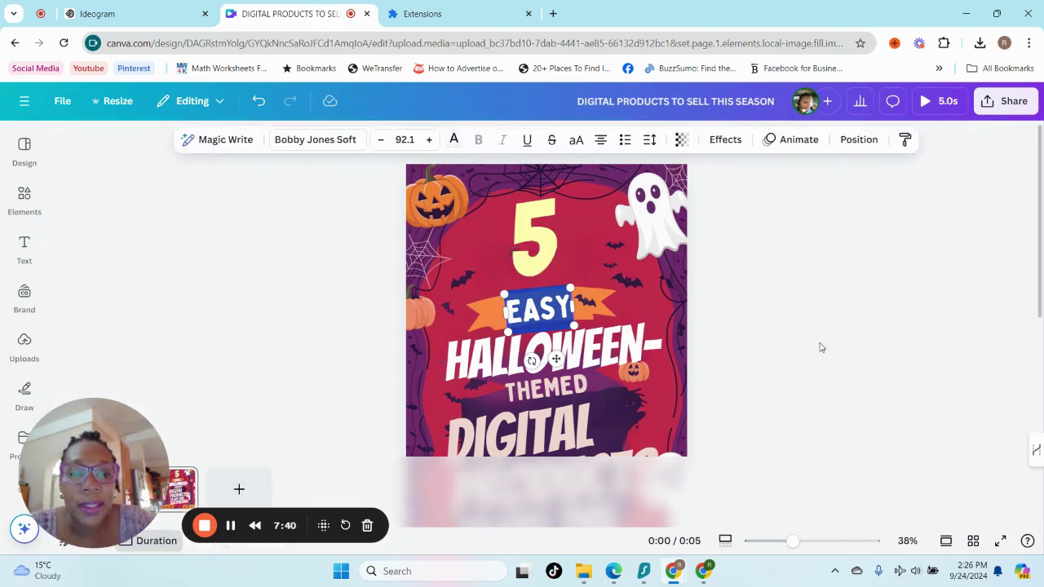
click(820, 348)
scroll(755, 326, down, 3)
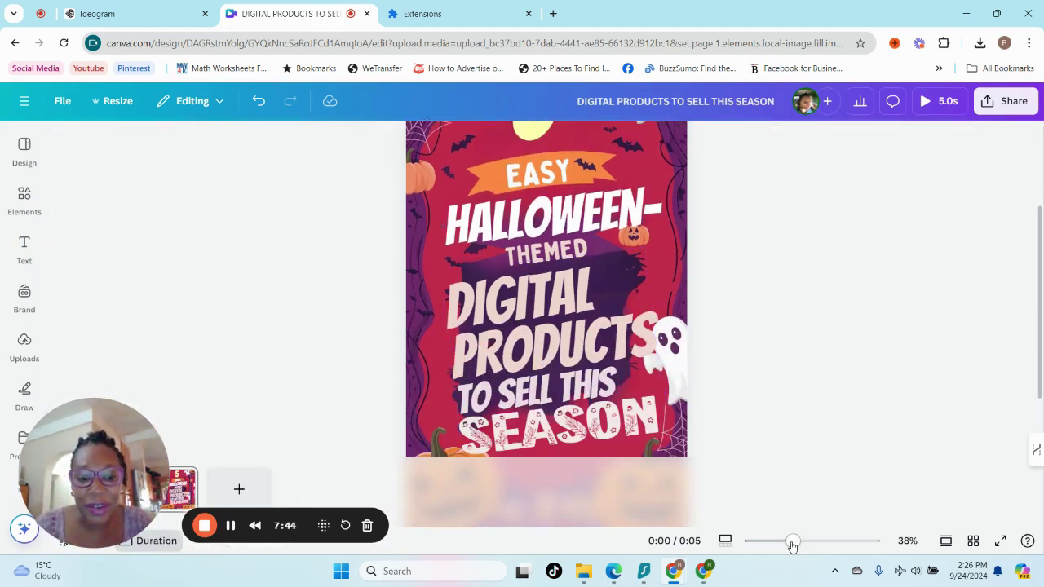
- Zoom out to 23% to fit the whole pin, then select the flat Halloween background image
drag(792, 545, 775, 546)
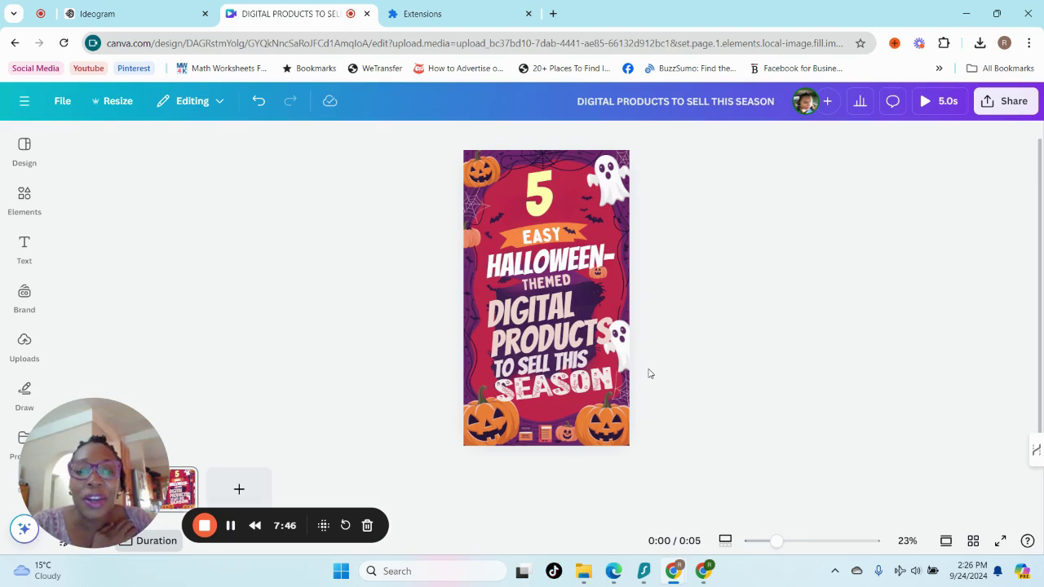
click(620, 346)
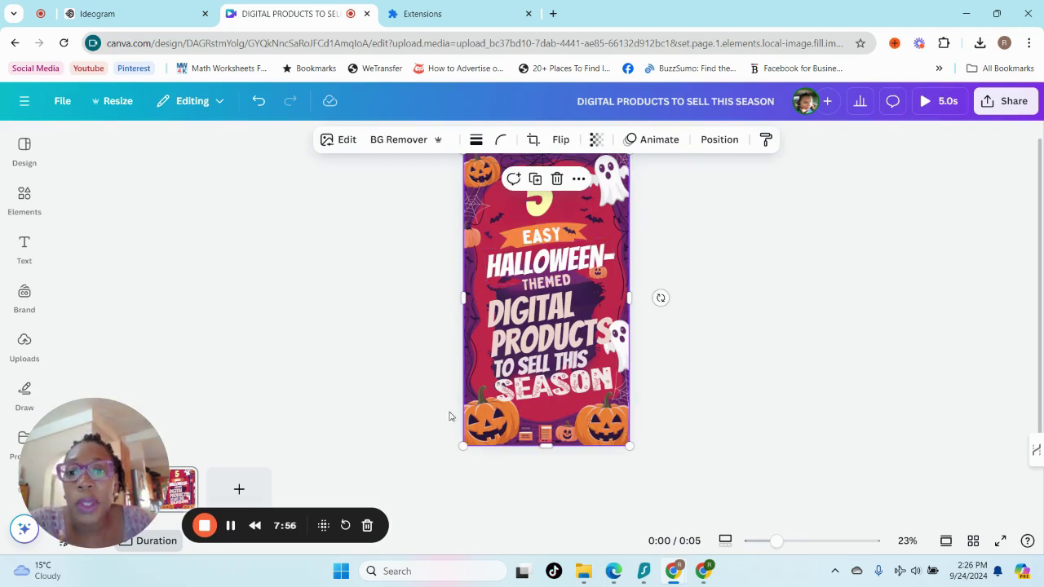
- Use Magic Grab to pull the top-left pumpkin and both ghosts into their own element
click(340, 140)
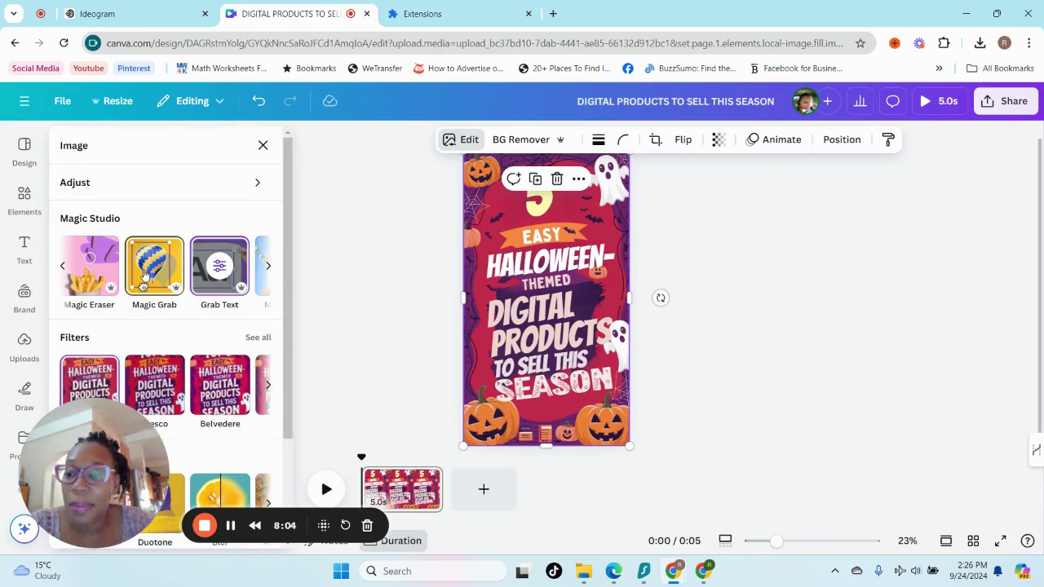
click(144, 276)
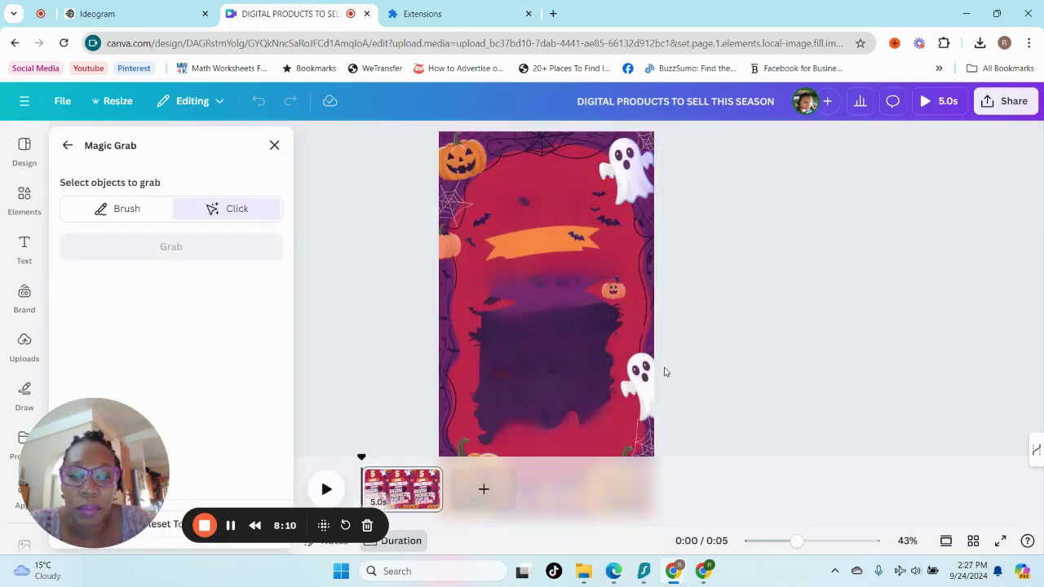
click(455, 163)
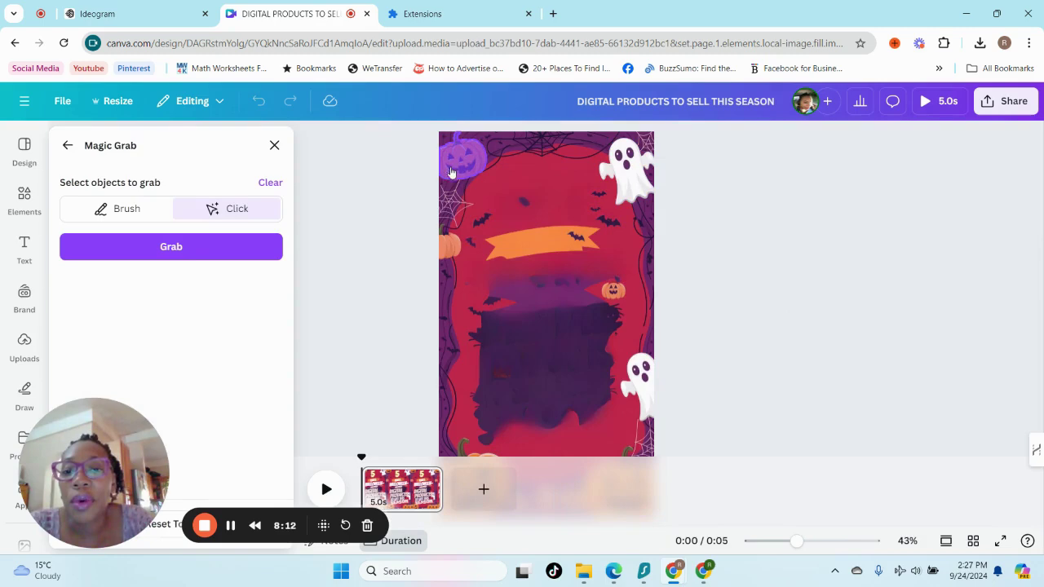
click(618, 176)
click(650, 368)
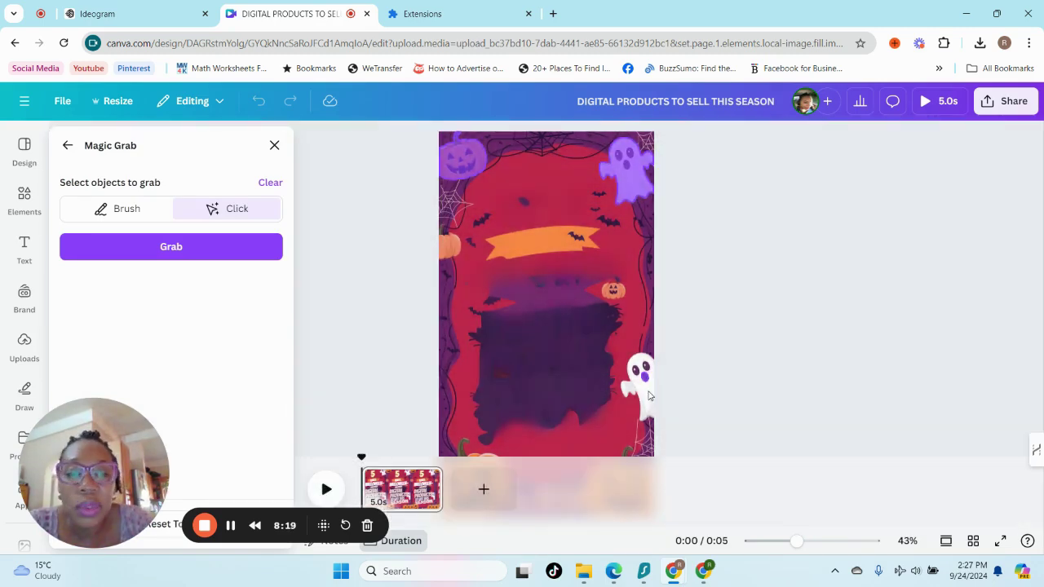
click(649, 395)
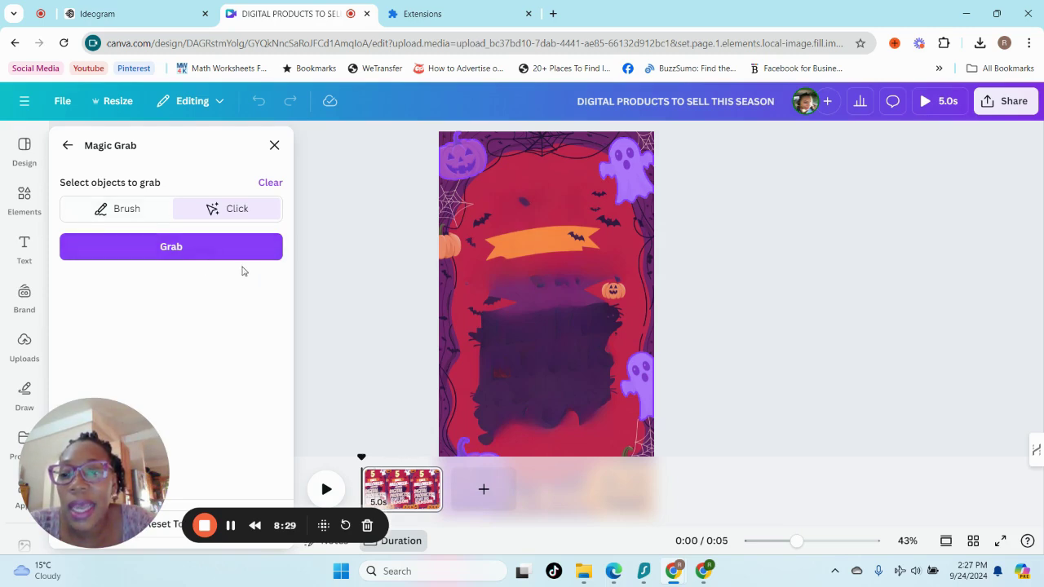
click(195, 249)
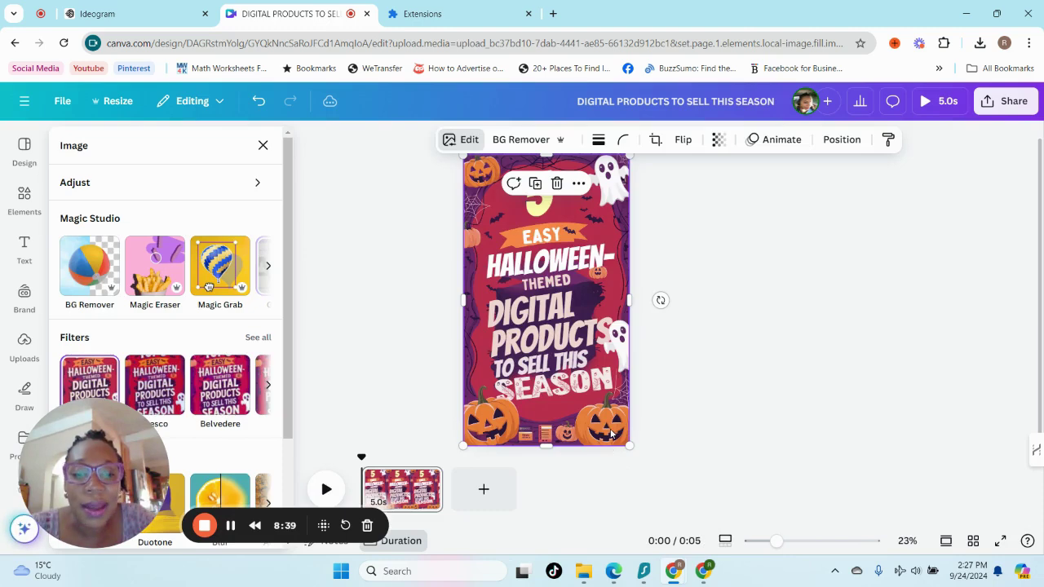
- At 46% zoom, test-drag the grabbed pumpkin-and-ghost layer, realign it, then zoom back to 26%
drag(777, 541, 797, 540)
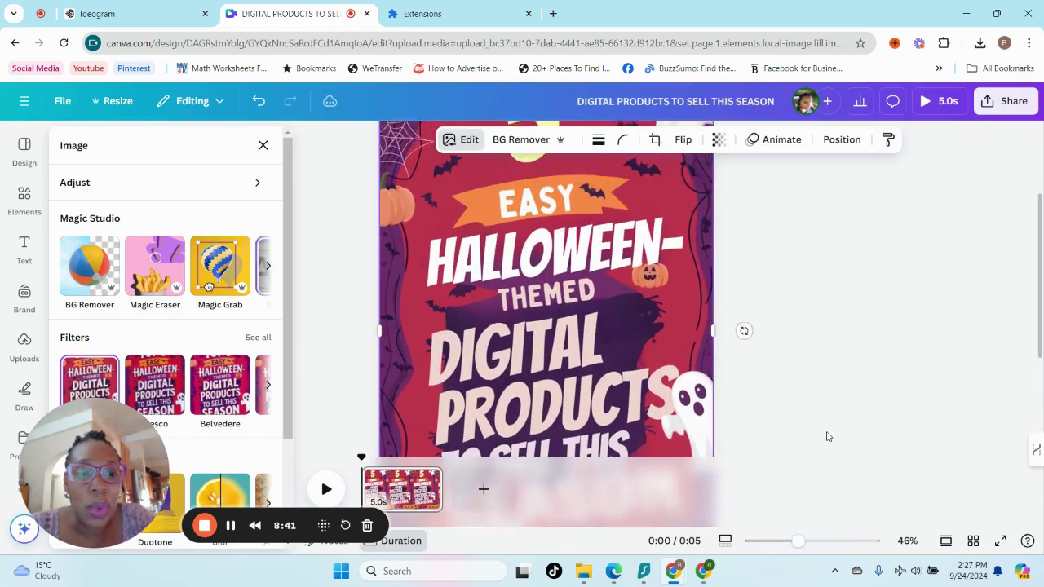
click(845, 238)
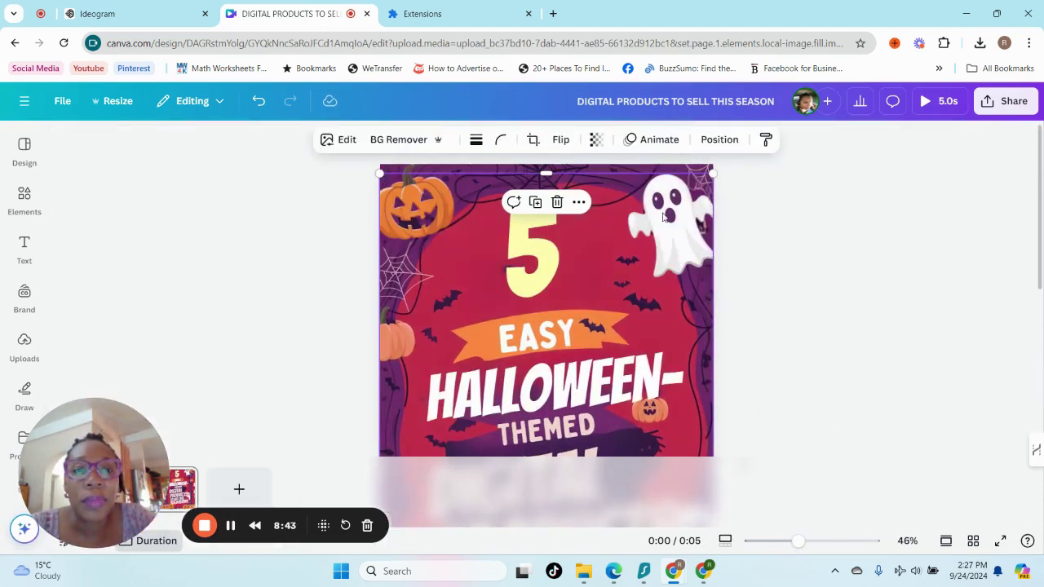
mouse_move(667, 223)
mouse_down()
mouse_move(648, 230)
mouse_move(743, 245)
mouse_move(664, 245)
mouse_move(890, 348)
mouse_move(780, 296)
mouse_move(680, 214)
mouse_up()
click(785, 254)
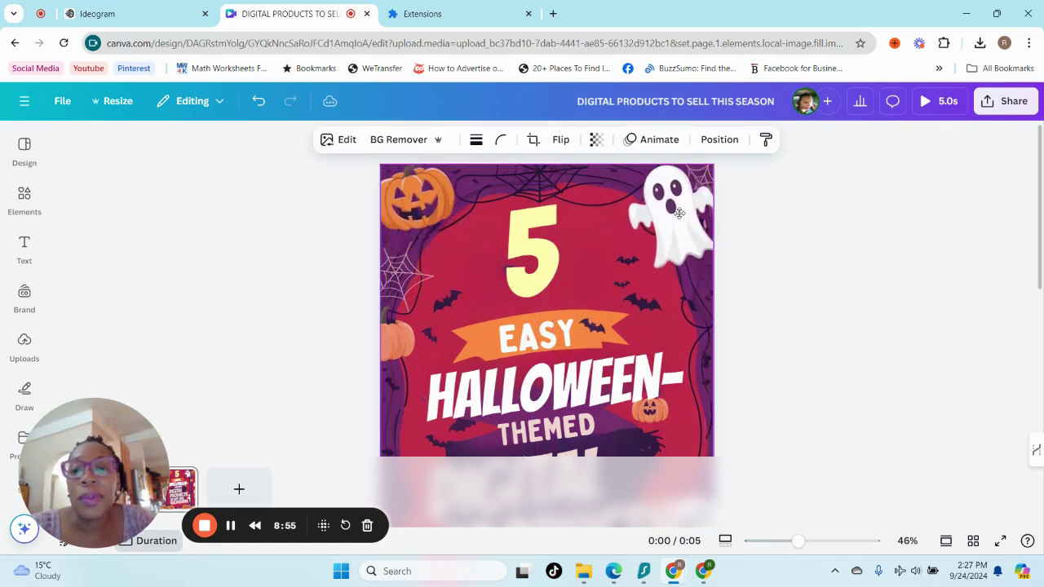
scroll(681, 257, down, 5)
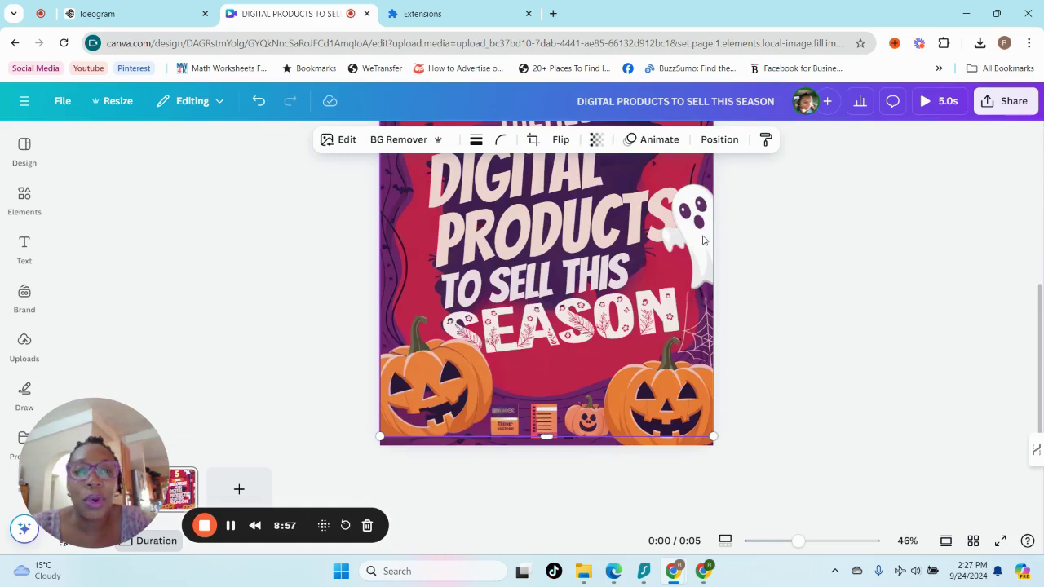
mouse_move(703, 240)
mouse_down()
mouse_move(712, 254)
mouse_move(687, 248)
mouse_move(702, 250)
mouse_up()
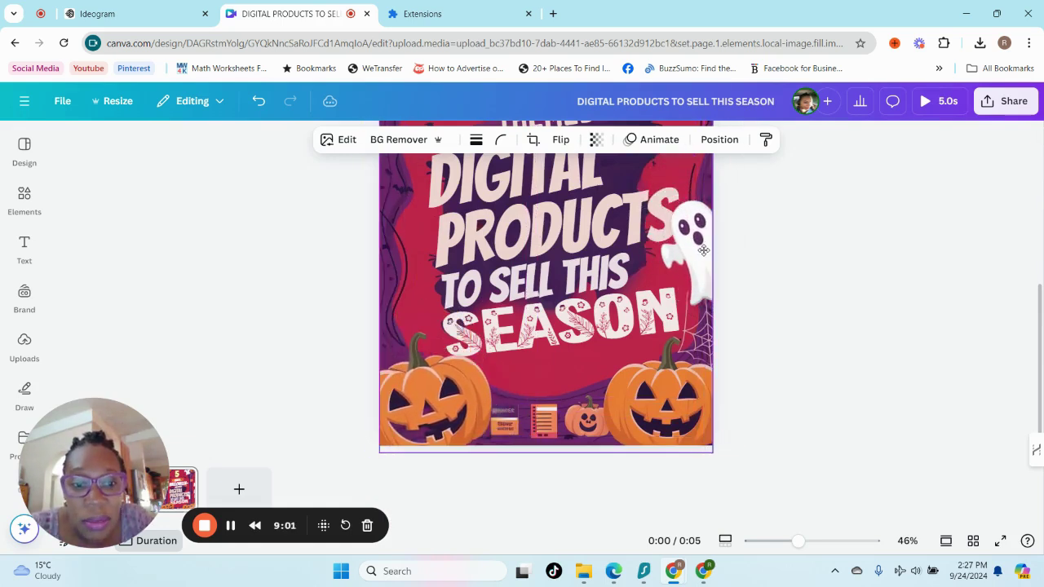
scroll(738, 300, up, 4)
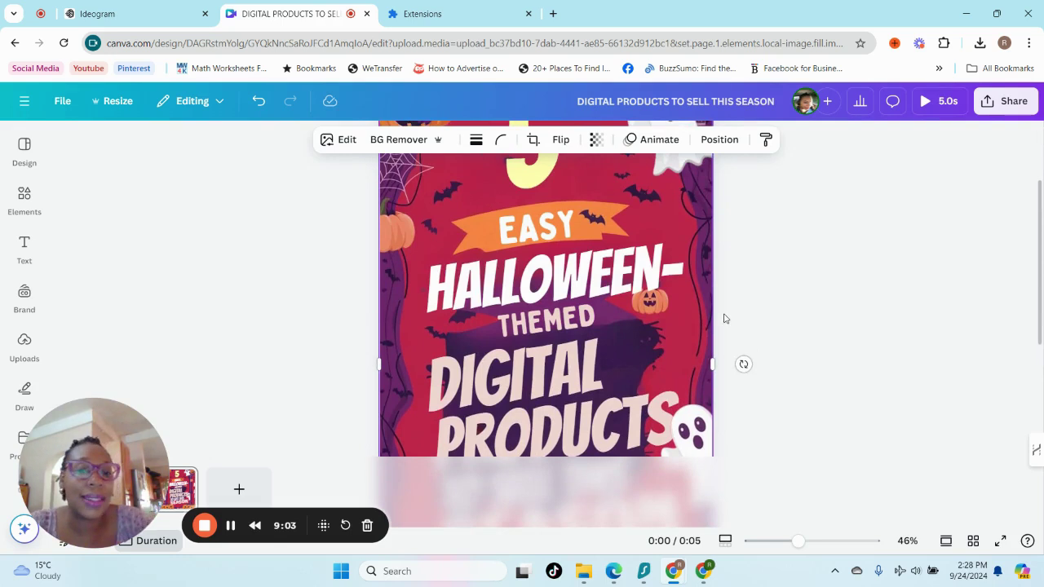
scroll(723, 318, up, 2)
drag(799, 546, 780, 544)
click(626, 261)
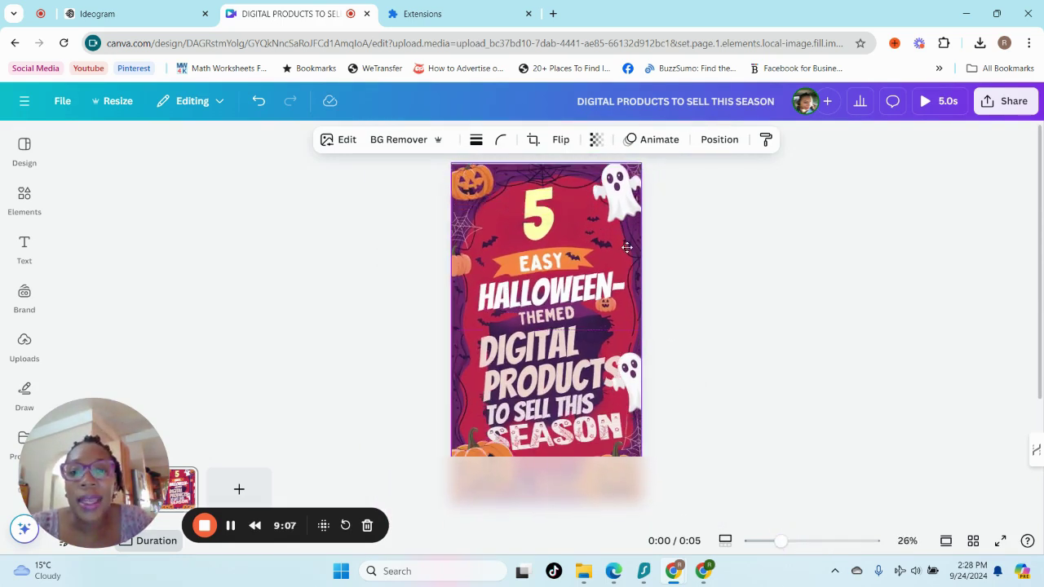